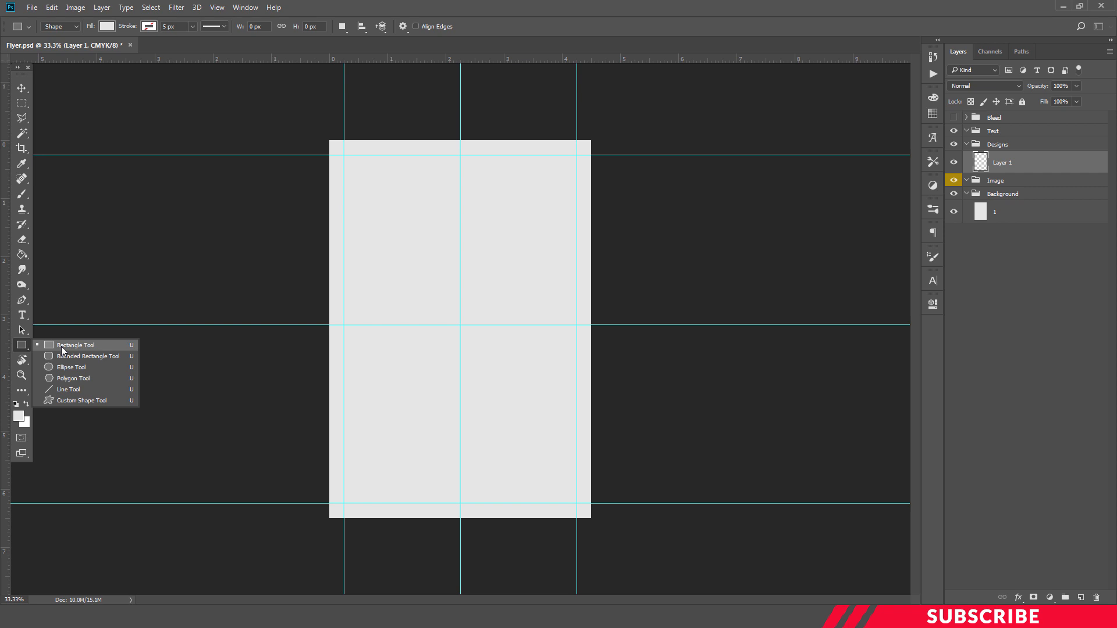
- Set up the Rectangle tool to draw shapes with no fill and a 15 px black (000000) stroke
click(61, 347)
click(107, 26)
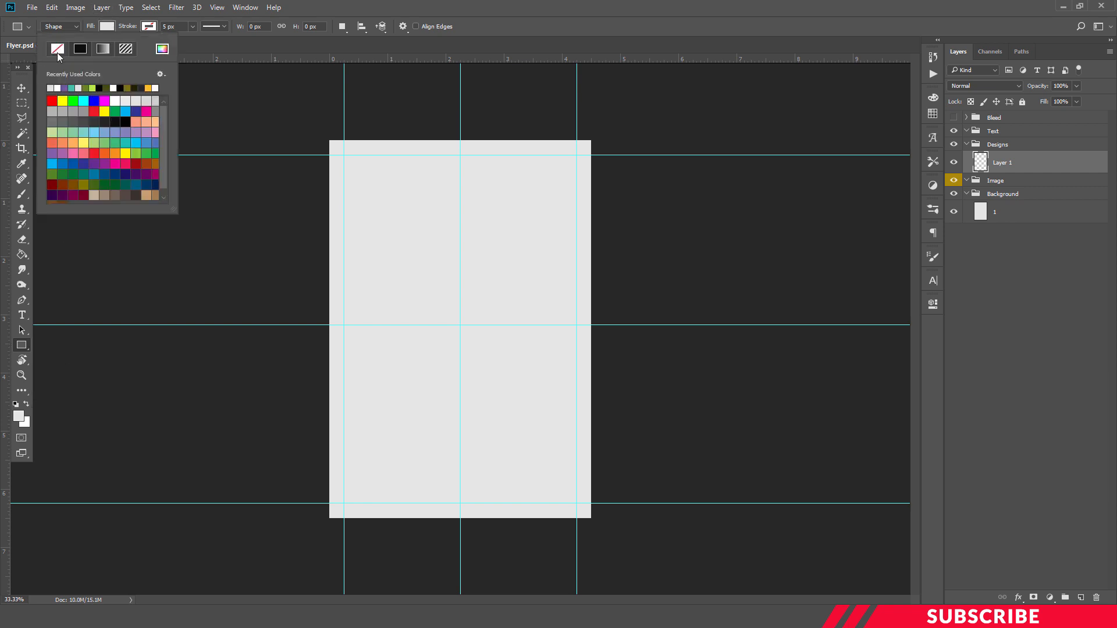
click(57, 49)
click(150, 27)
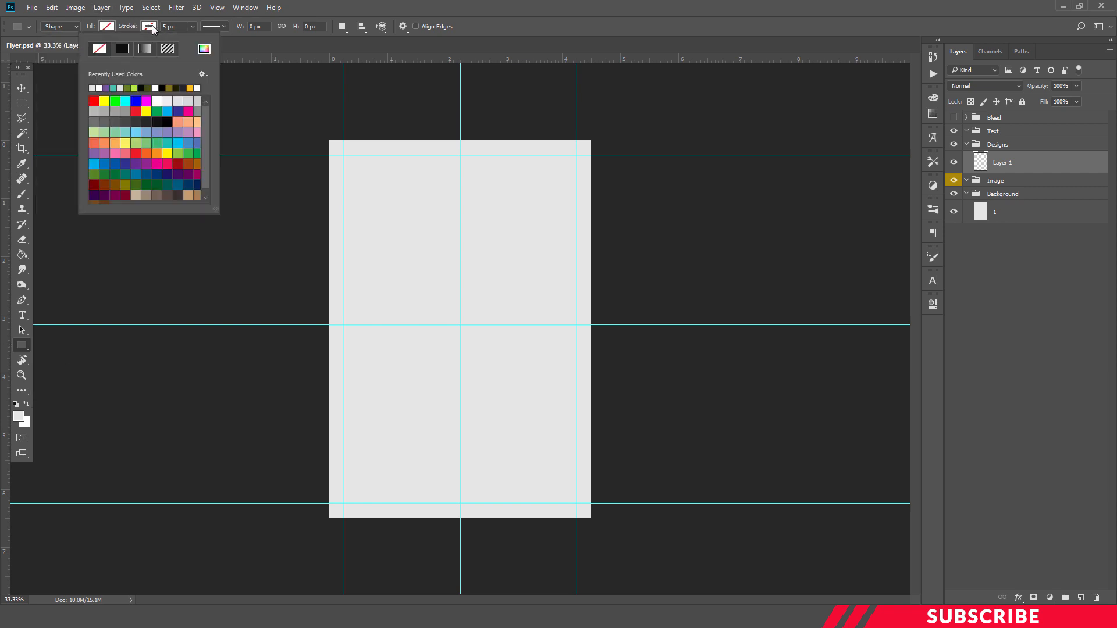
click(203, 49)
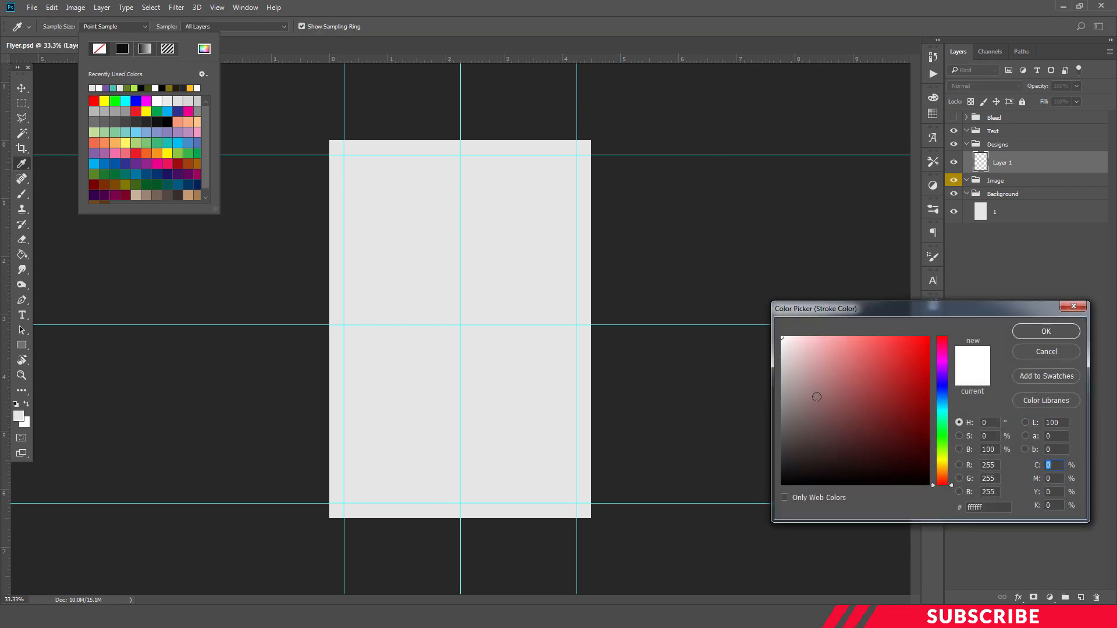
mouse_move(806, 439)
mouse_down()
mouse_move(795, 456)
mouse_move(603, 502)
mouse_up()
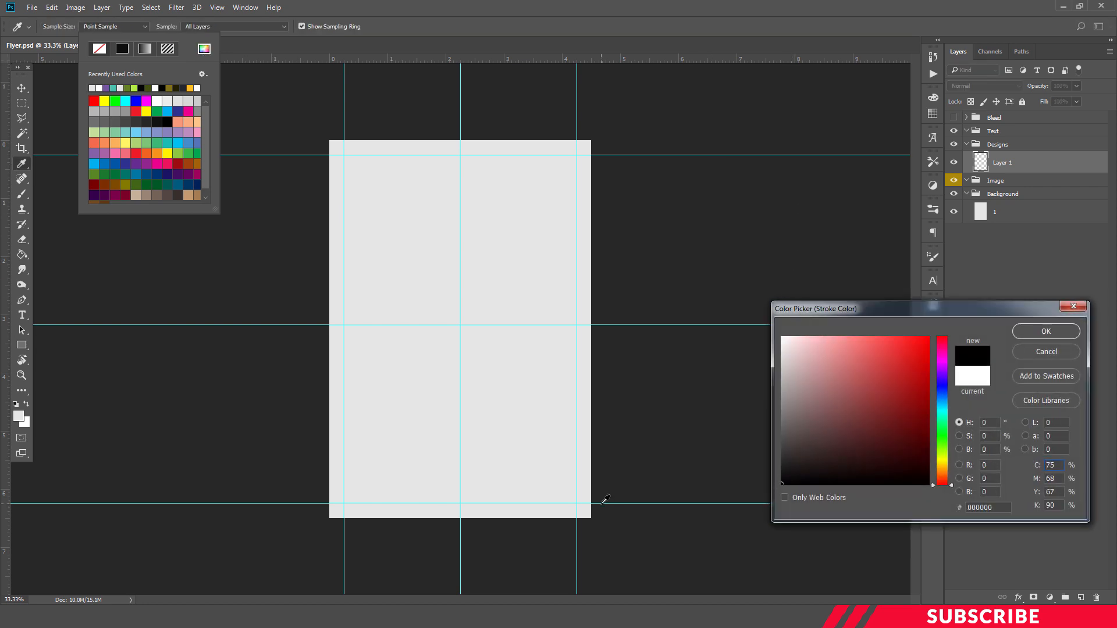
click(1029, 333)
click(184, 29)
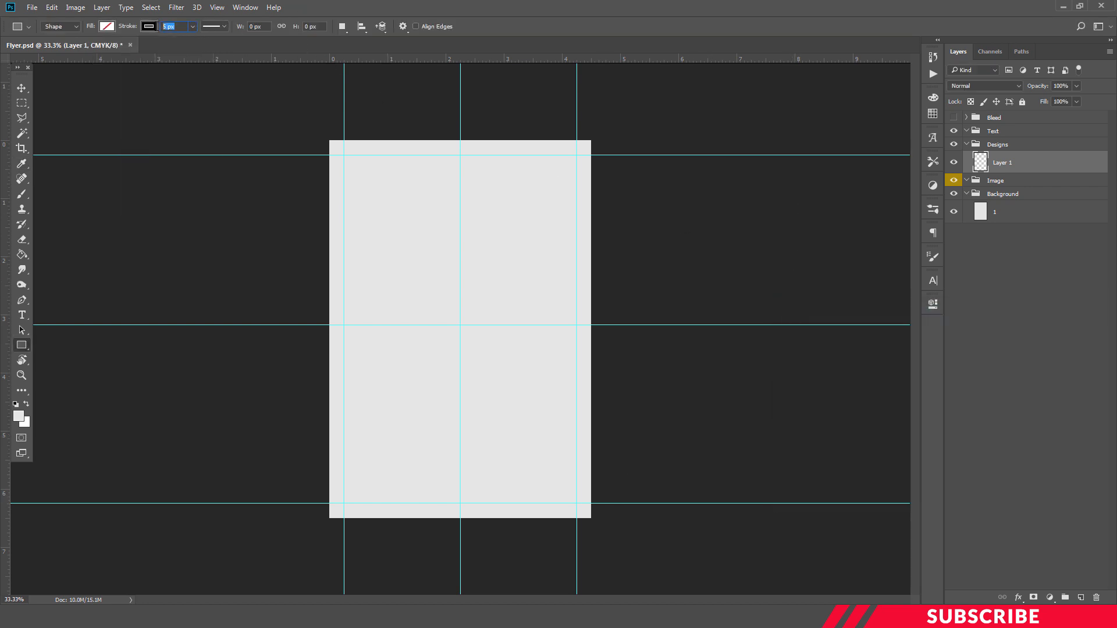
text(15)
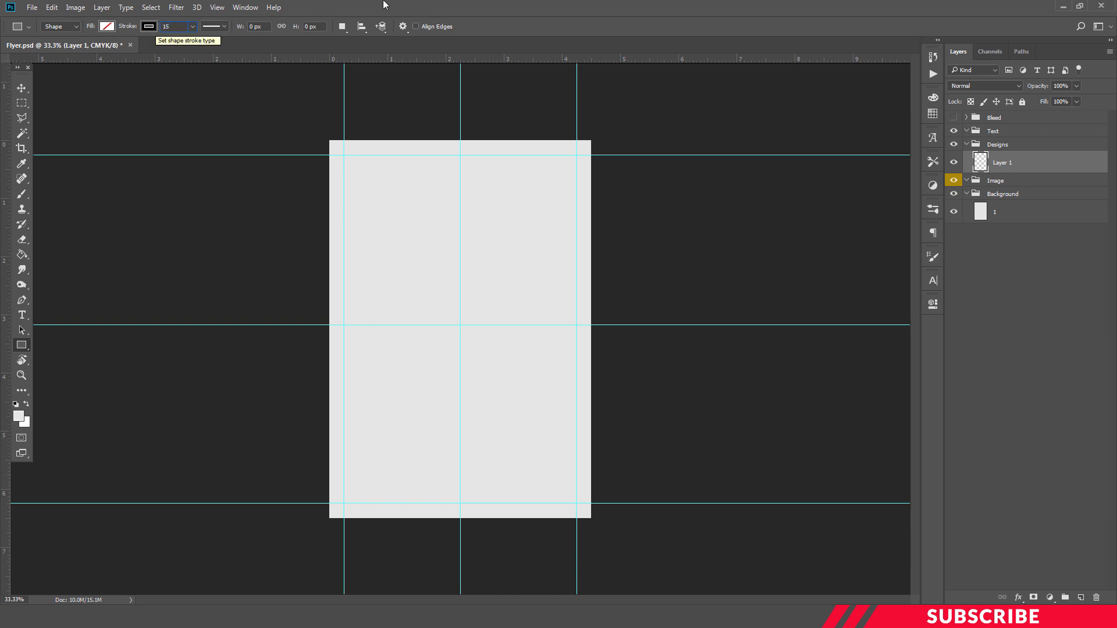
- Create a 916 x 1353 px rectangle on the flyer page
click(405, 257)
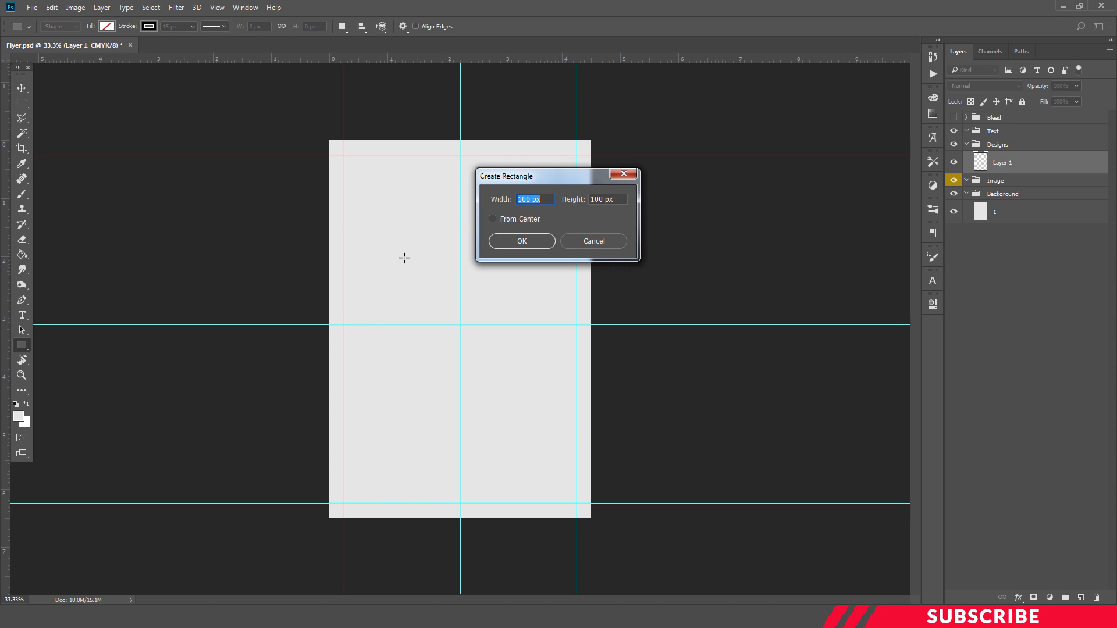
text(91)
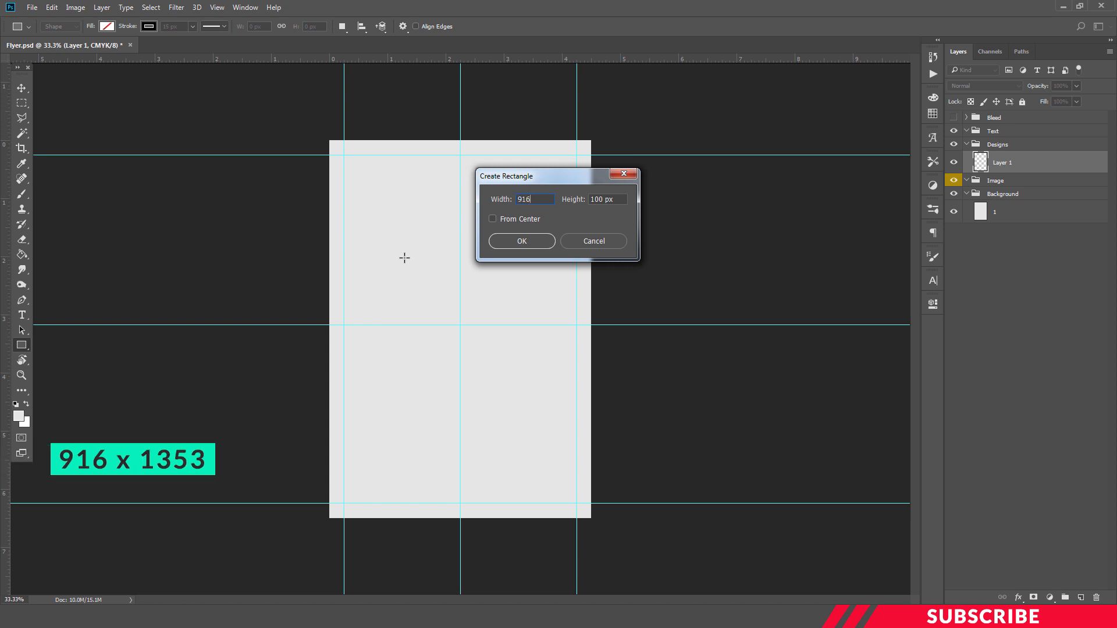
text(6)
key(Tab)
text(1353)
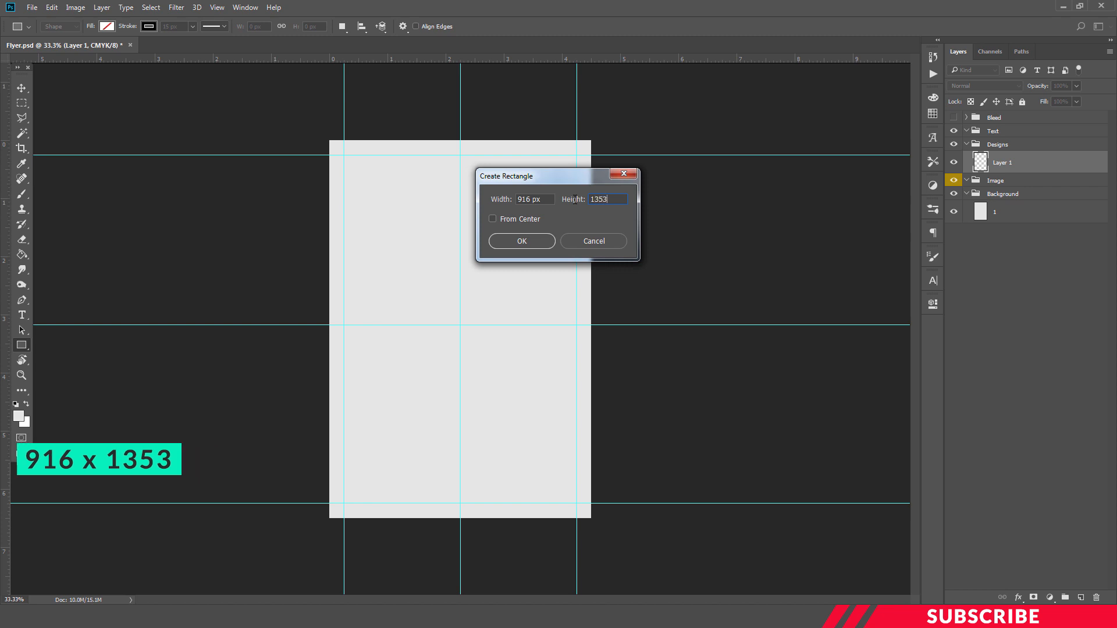
click(529, 239)
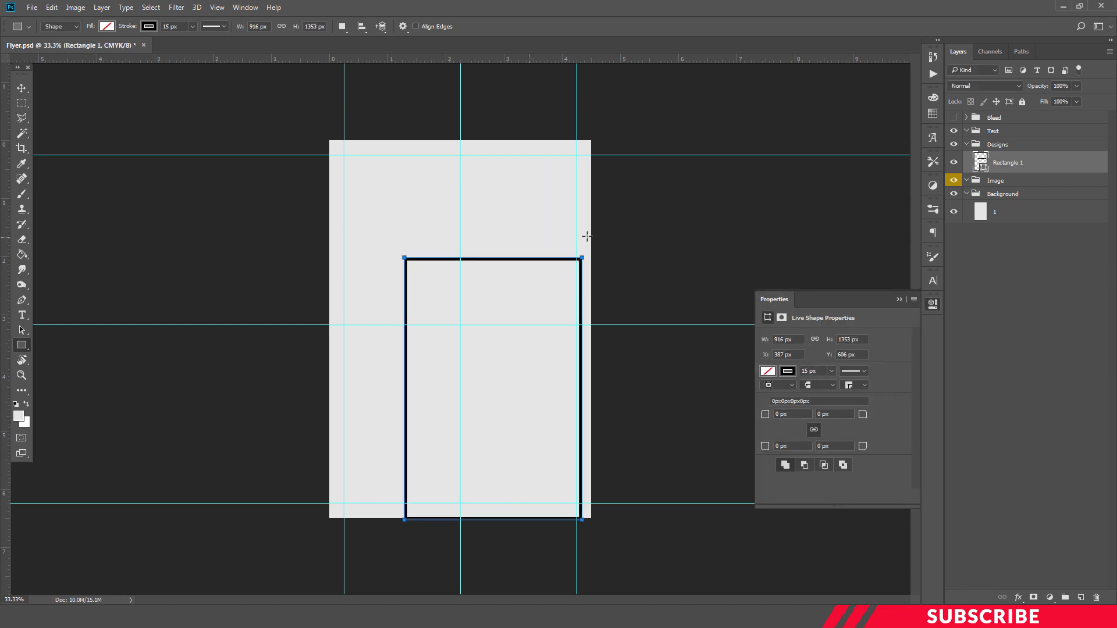
click(933, 304)
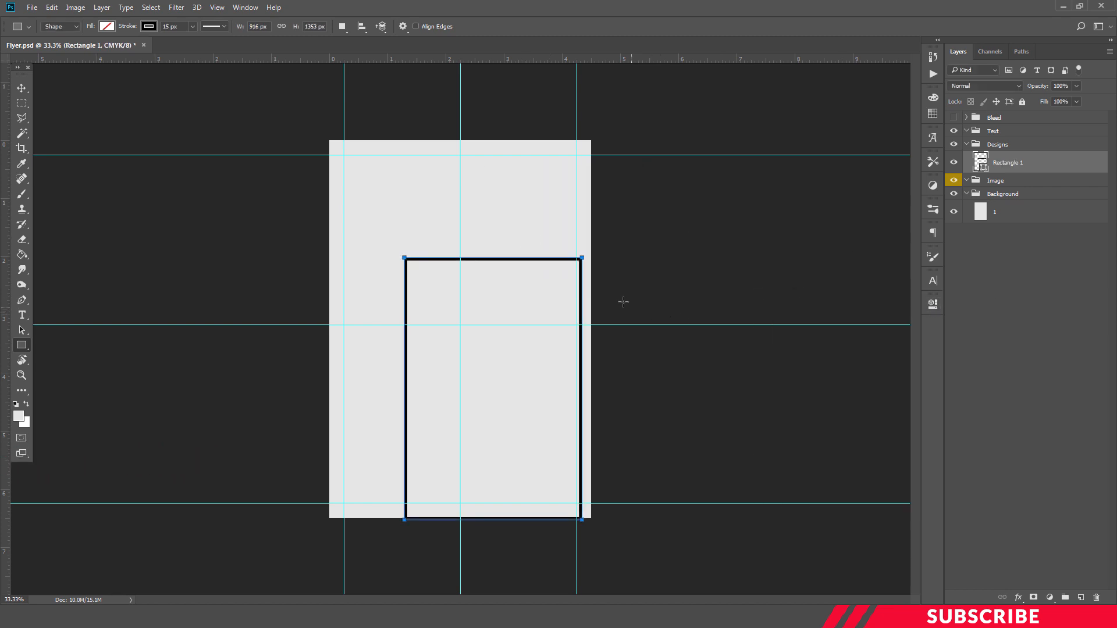
- Move the rectangle so its centre sits on the crossing of the two middle guides
key(v)
drag(530, 290, 505, 226)
key(ctrl+t)
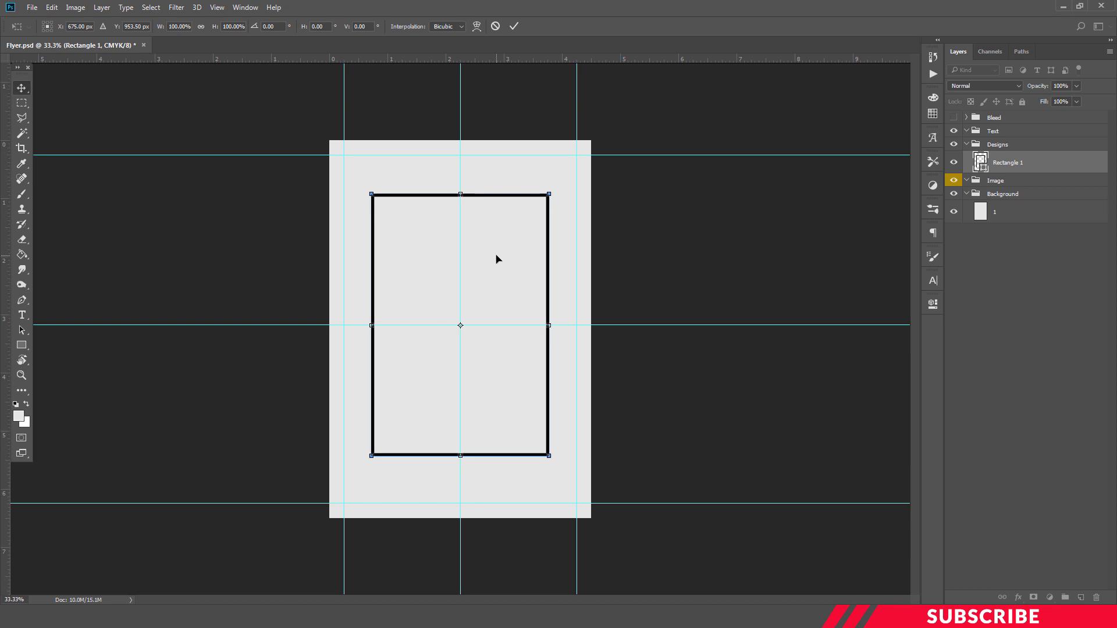
key(Return)
scroll(497, 259, up, 2)
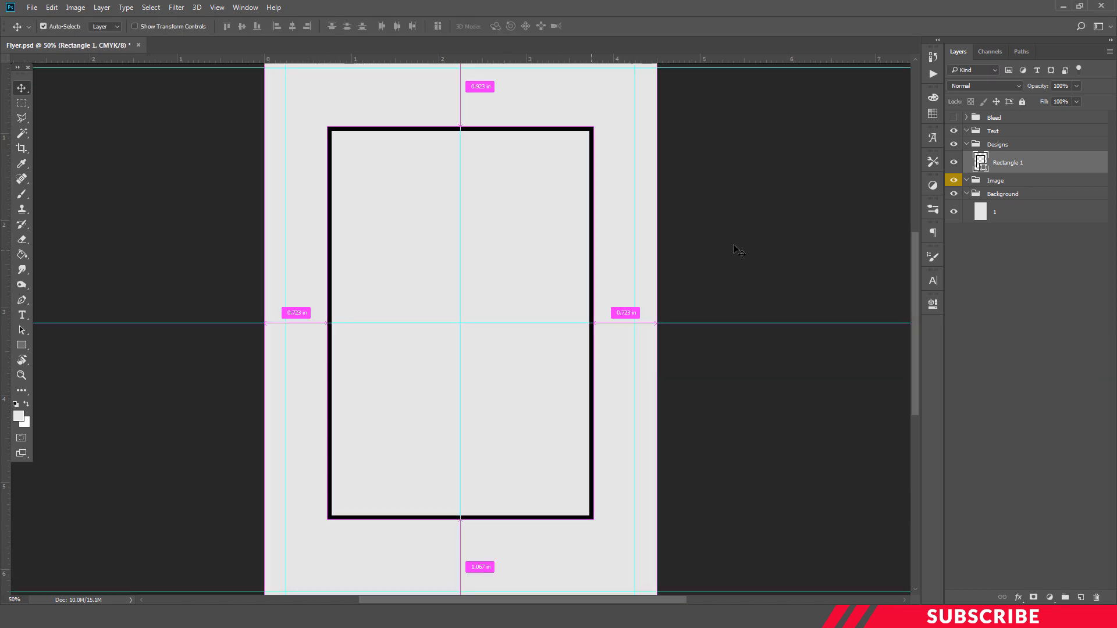
scroll(780, 250, down, 1)
key(ctrl+minus)
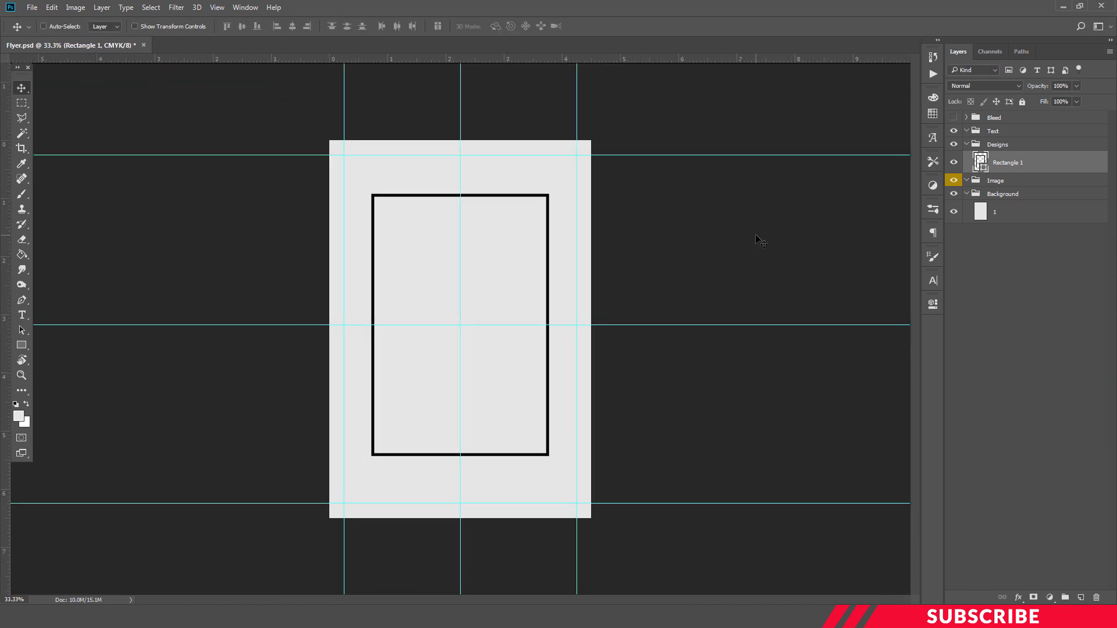
- Add a Gradient Overlay to the rectangle layer, starting from the Black, White preset
right_click(1017, 164)
click(1024, 163)
right_click(1029, 163)
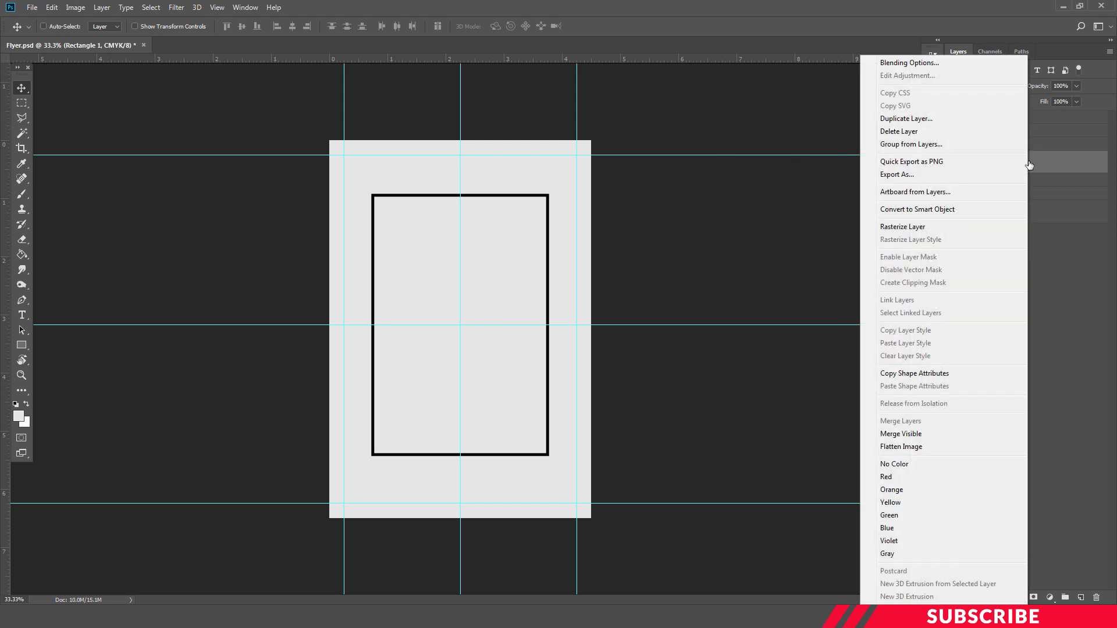
click(909, 64)
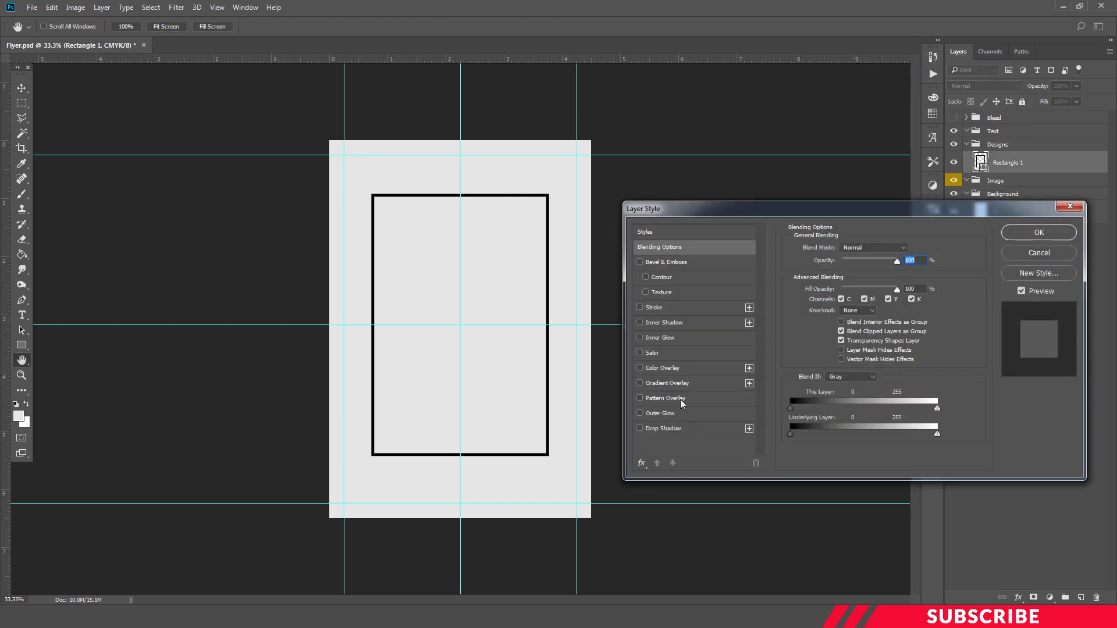
click(670, 383)
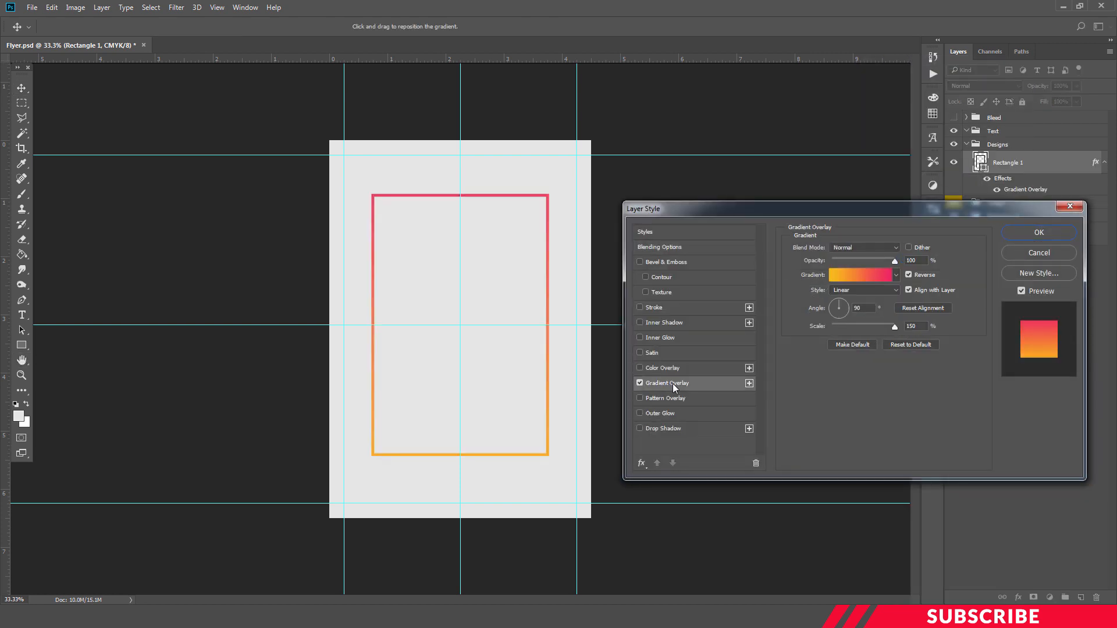
click(845, 278)
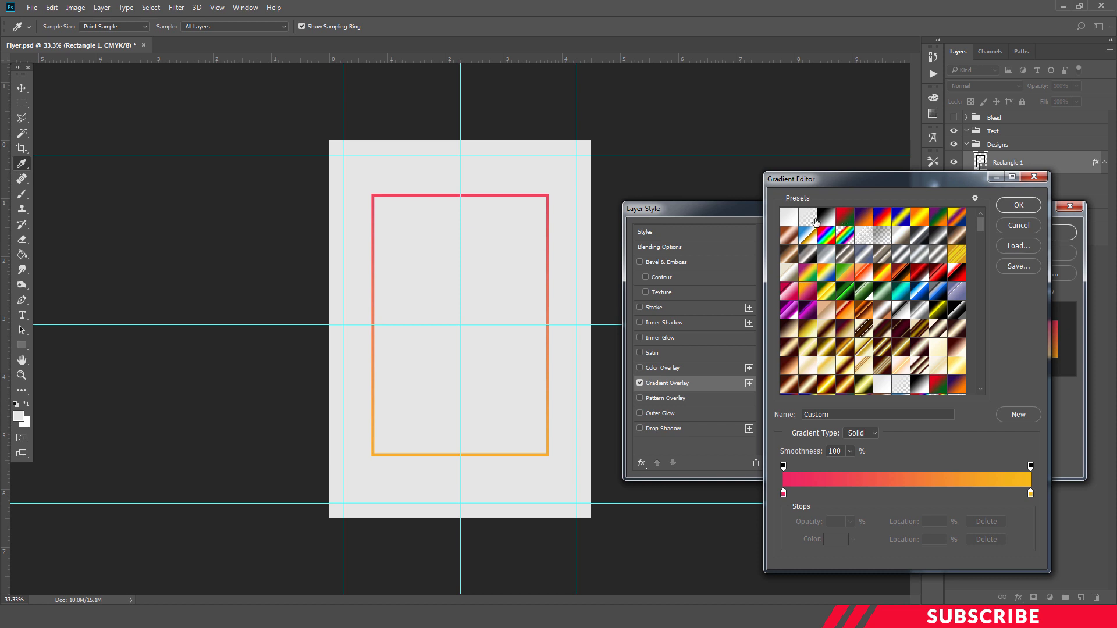
click(829, 222)
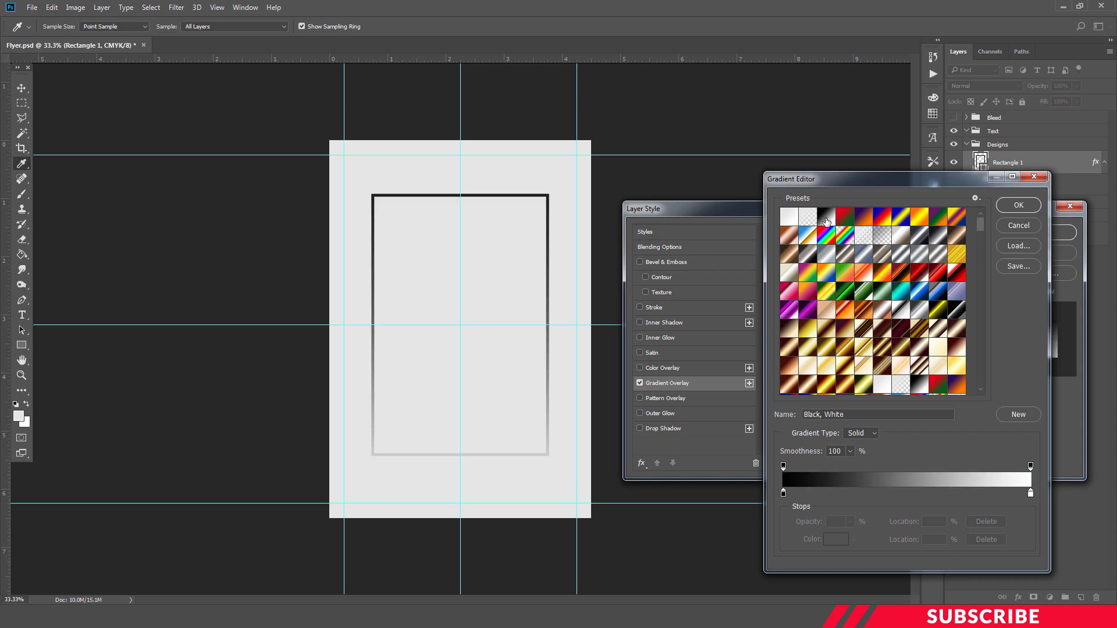
- Recolor the gradient's black stop at location 0% to orange f6a821
click(783, 493)
click(836, 540)
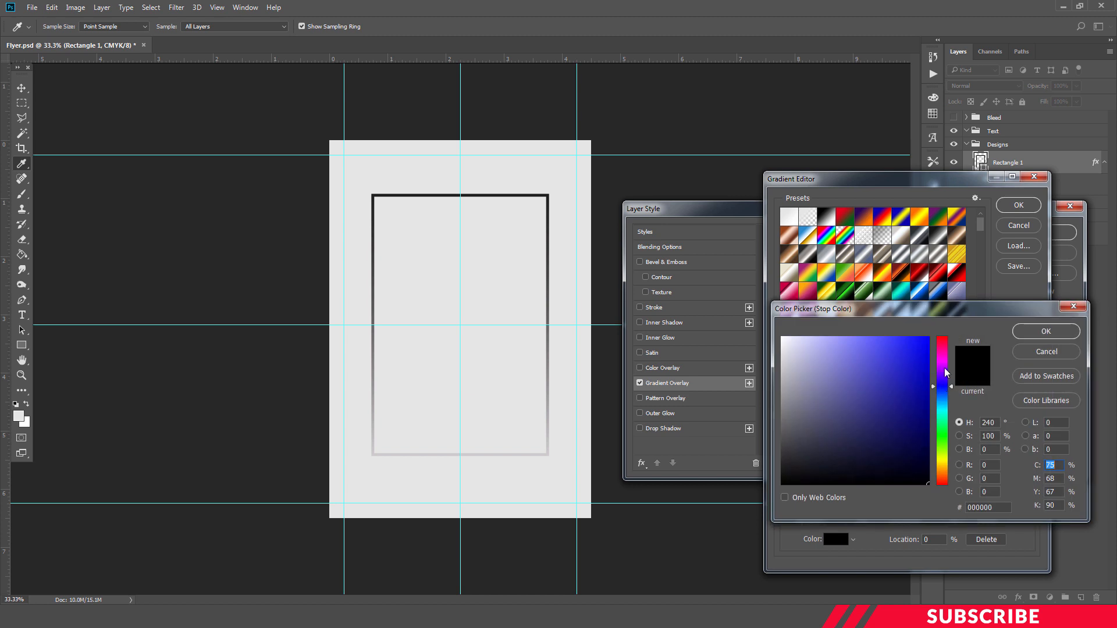
drag(942, 376, 943, 356)
click(908, 340)
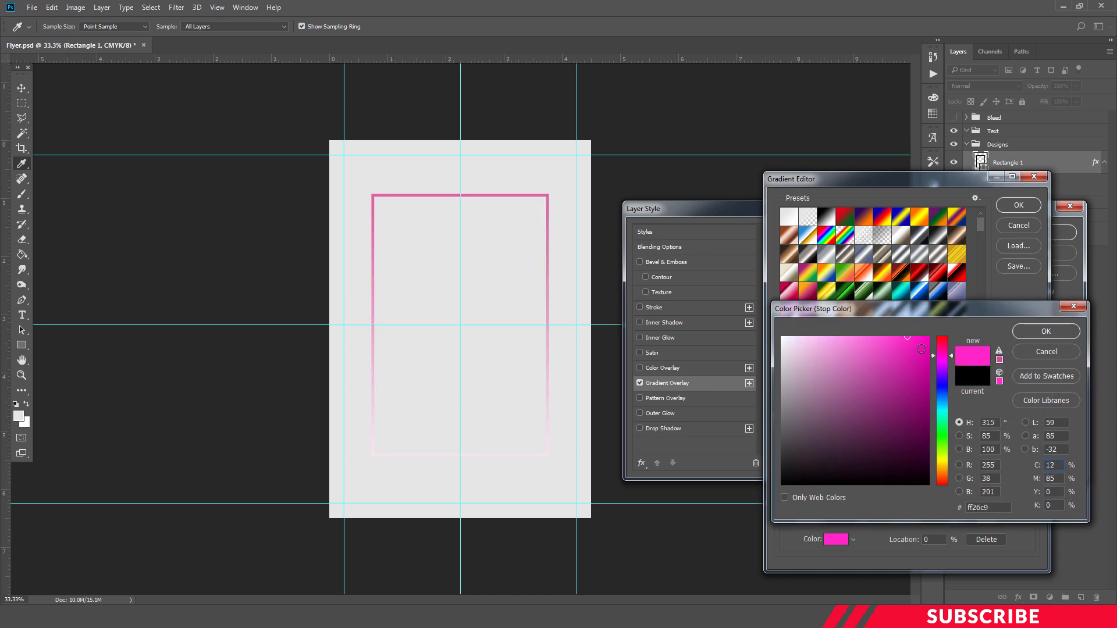
drag(944, 435, 944, 470)
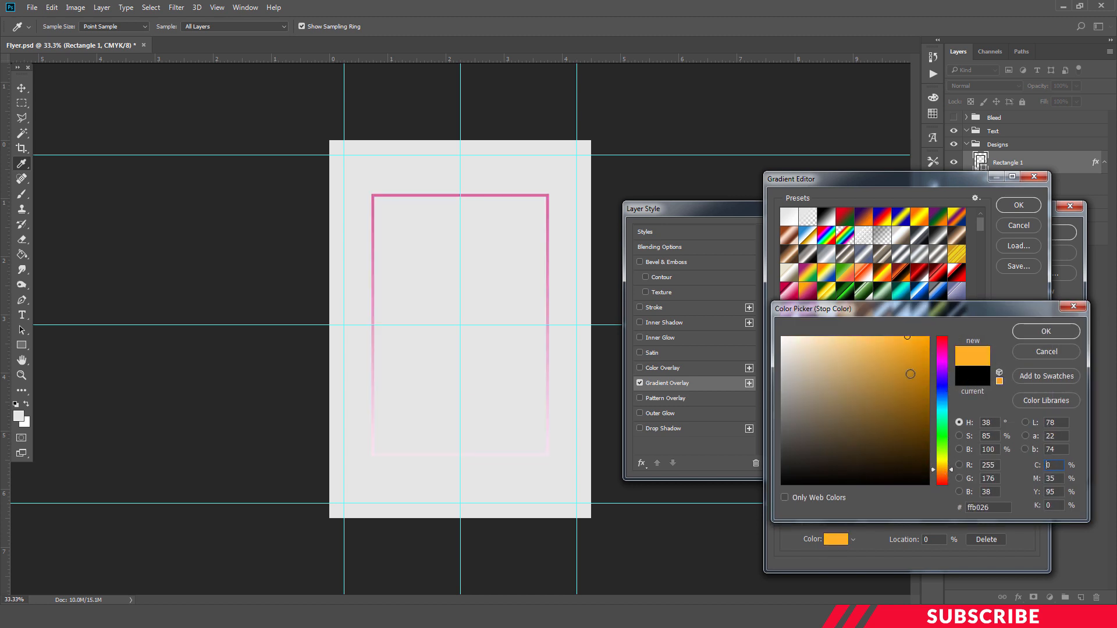
click(909, 342)
click(1032, 331)
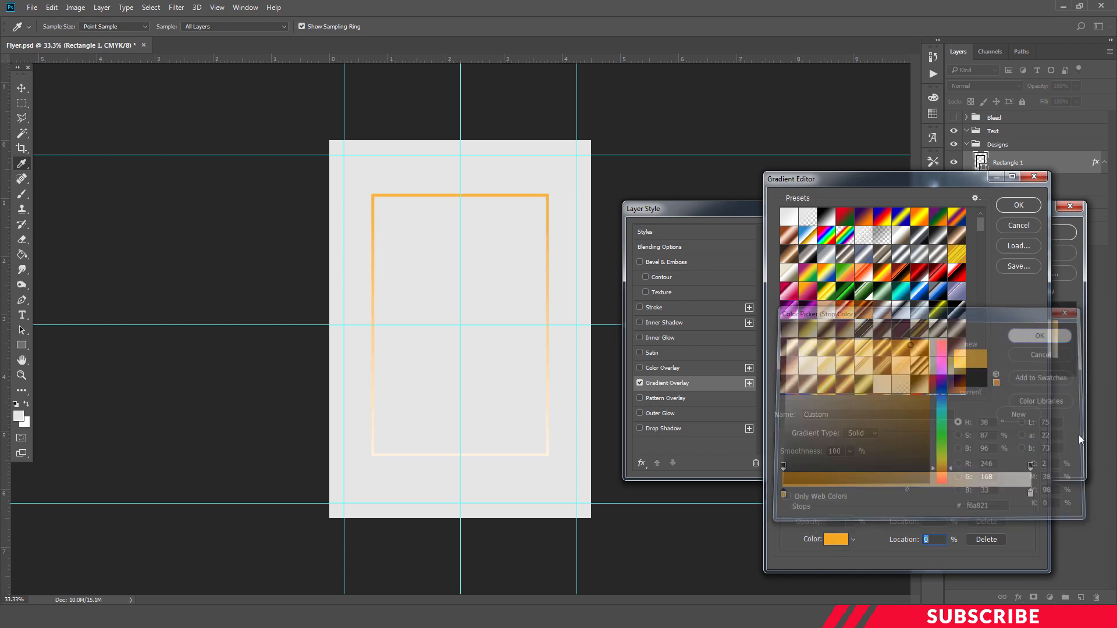
- Recolor the gradient's white stop at location 100% to pink f01f90 and apply the overlay to the rectangle
click(1031, 493)
click(839, 540)
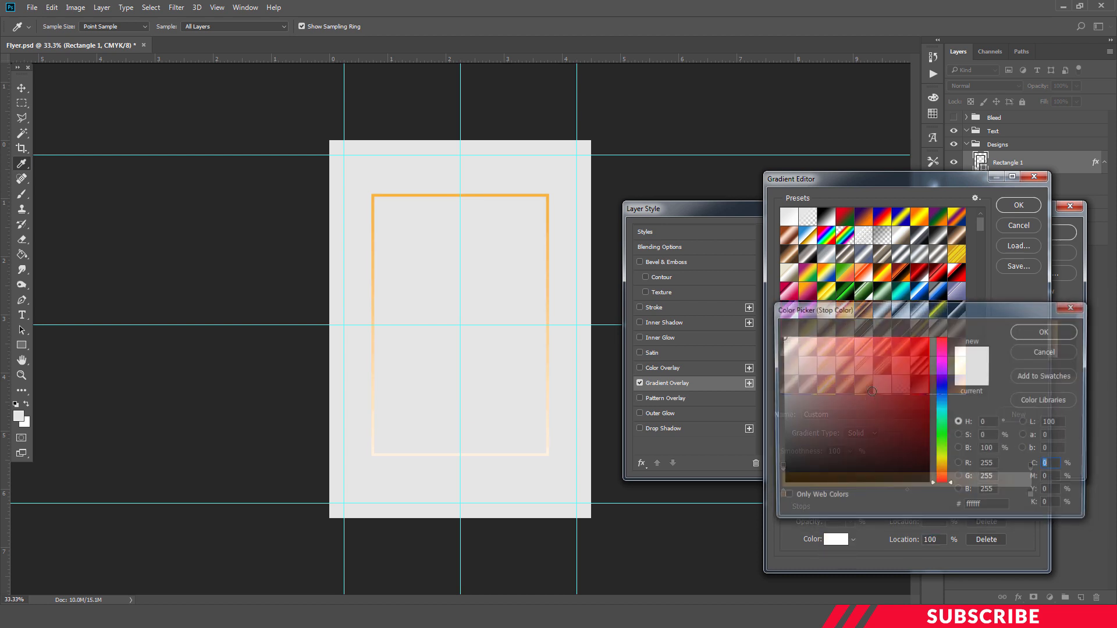
click(911, 352)
click(940, 354)
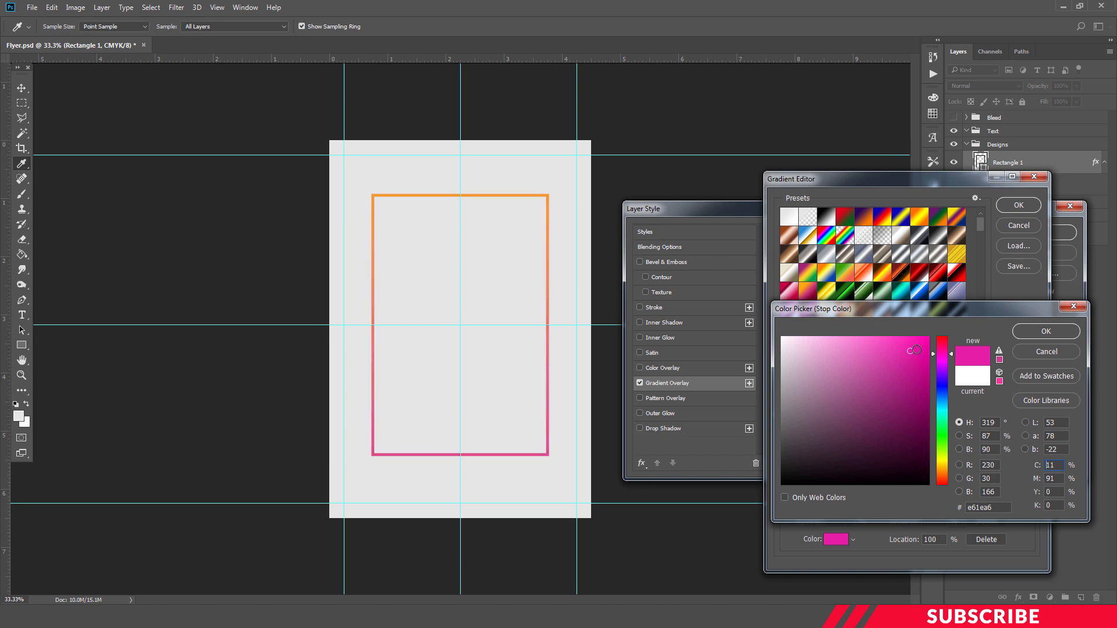
click(921, 358)
drag(942, 354, 911, 346)
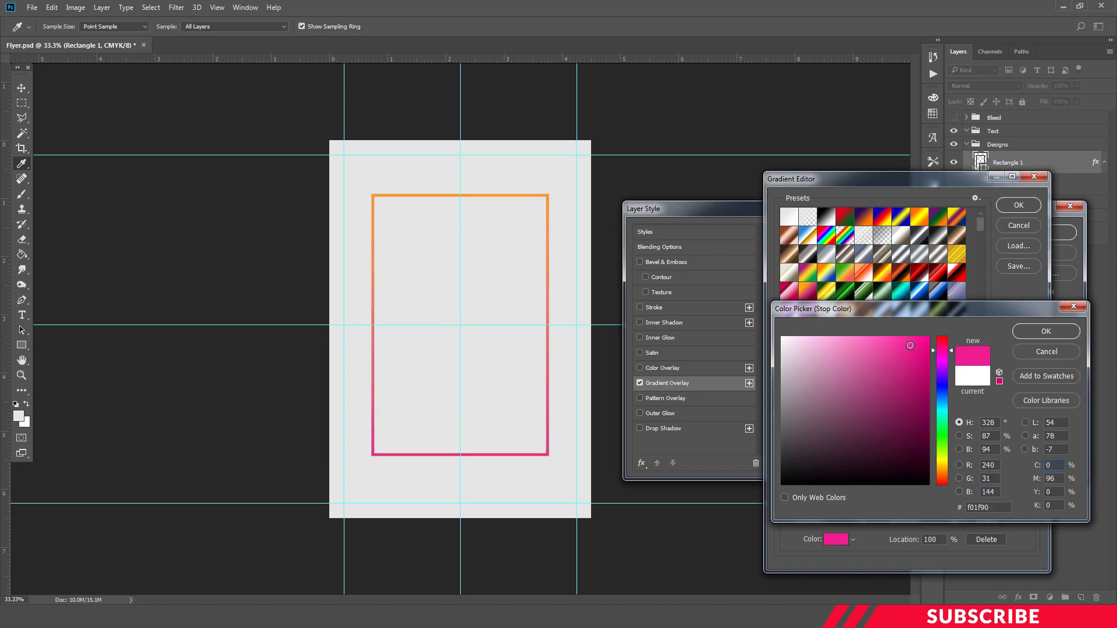
click(1042, 331)
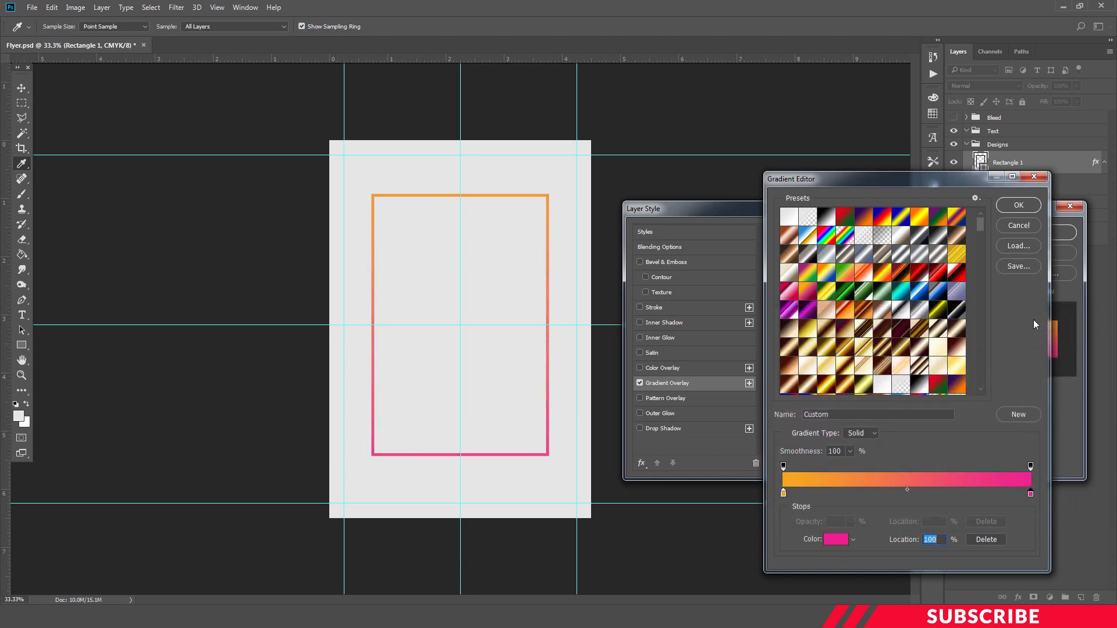
click(1002, 207)
click(1040, 233)
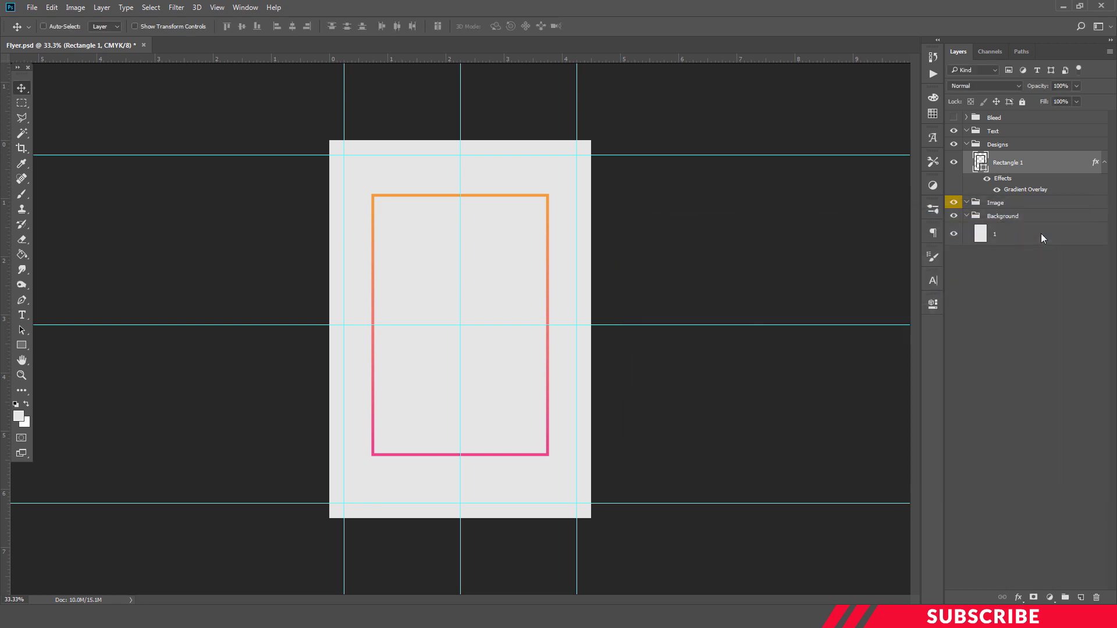
- Open Image-1 from the PT15 folder in Photoshop CC 2018 and copy it into the flyer's Image group, inside the gradient frame
click(1105, 163)
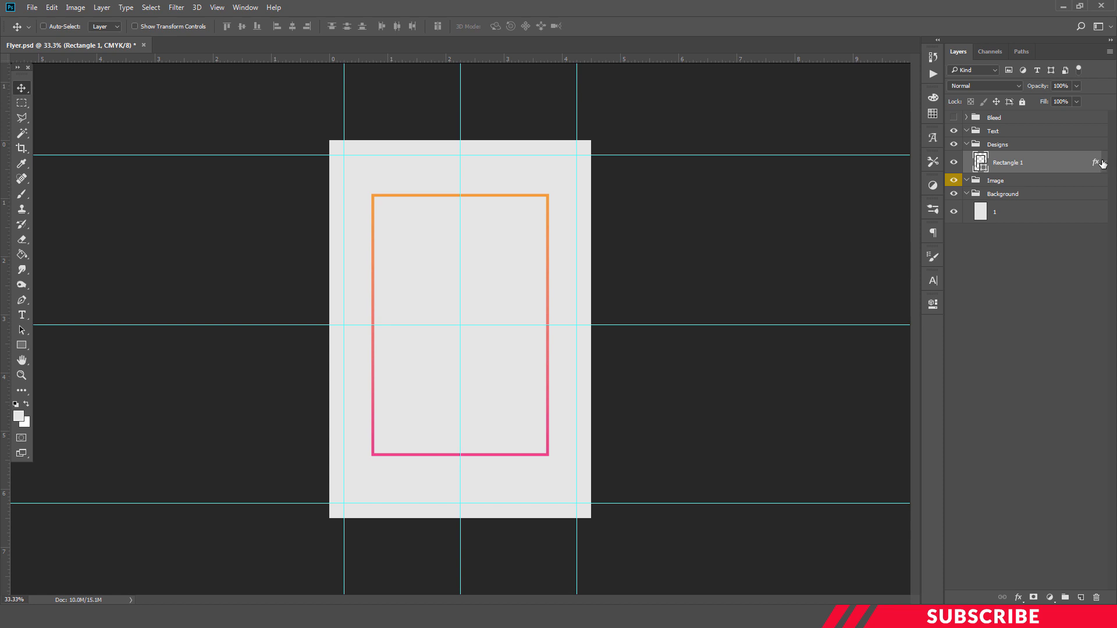
click(989, 181)
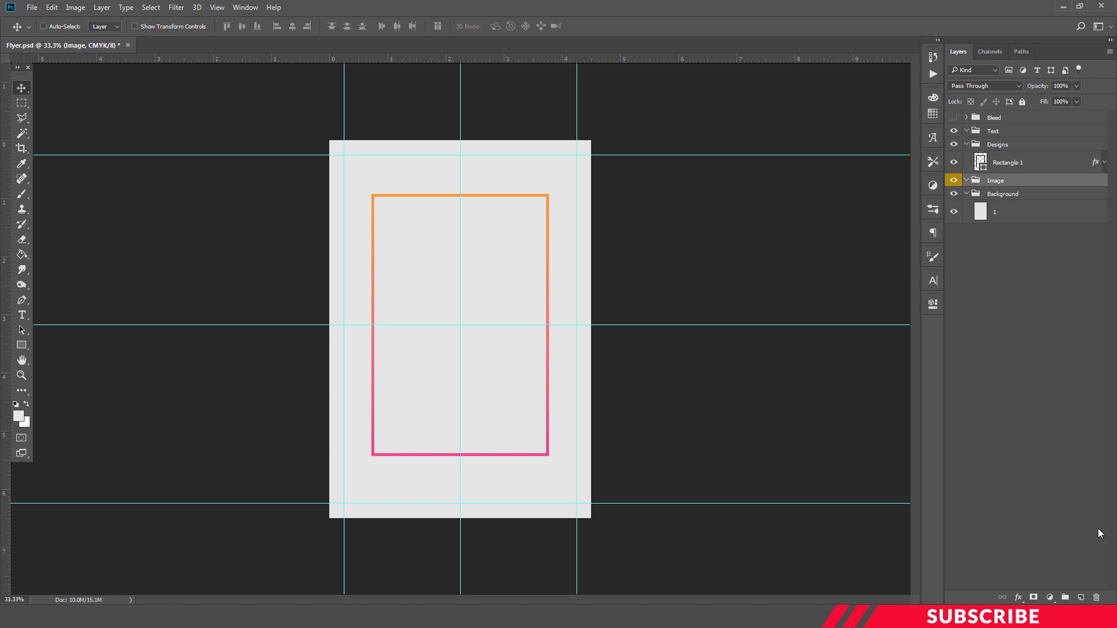
click(292, 615)
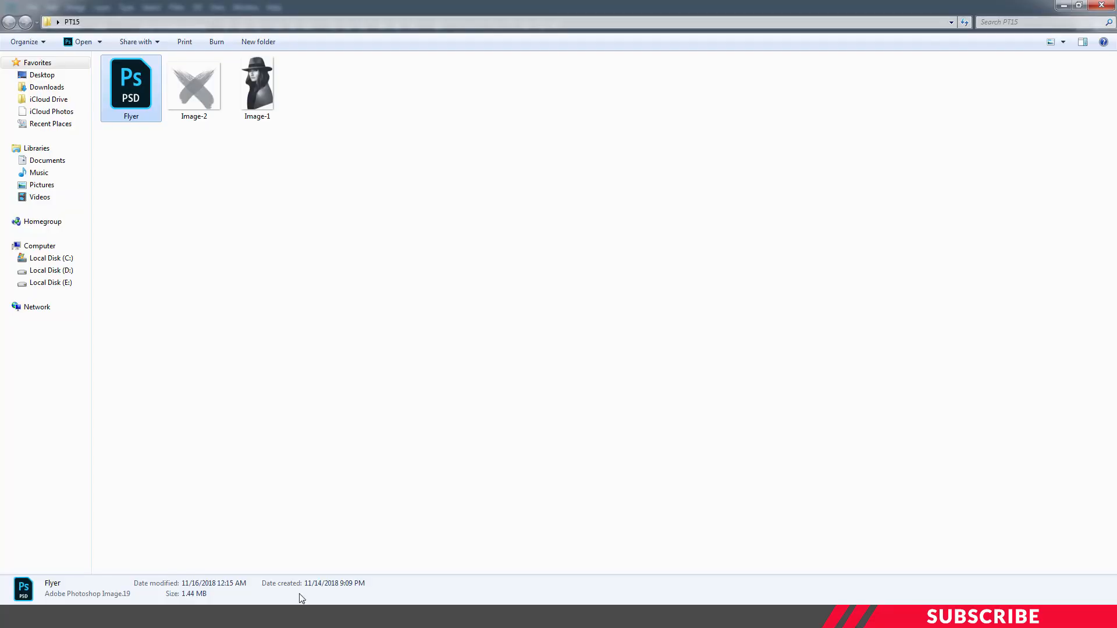
click(276, 147)
click(252, 83)
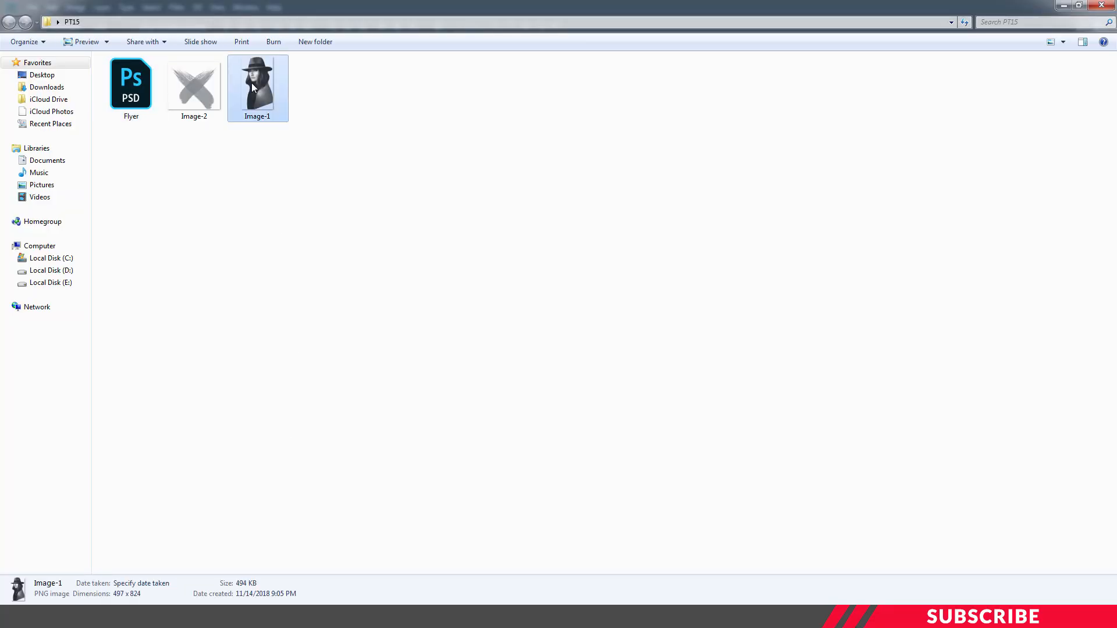
right_click(251, 83)
mouse_move(399, 190)
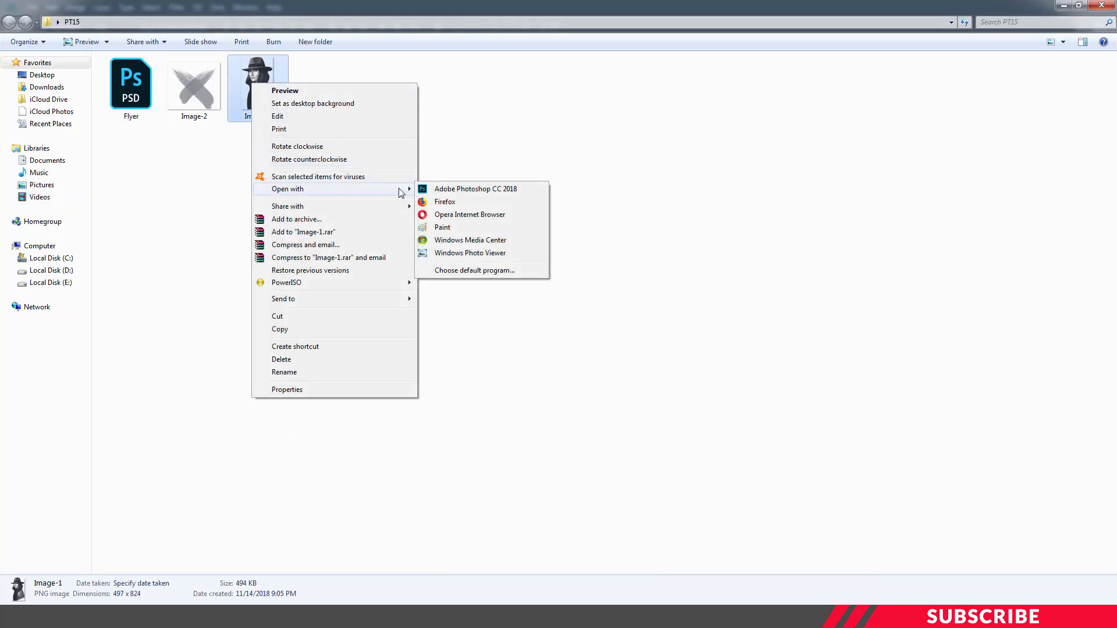
click(440, 192)
drag(208, 42, 601, 63)
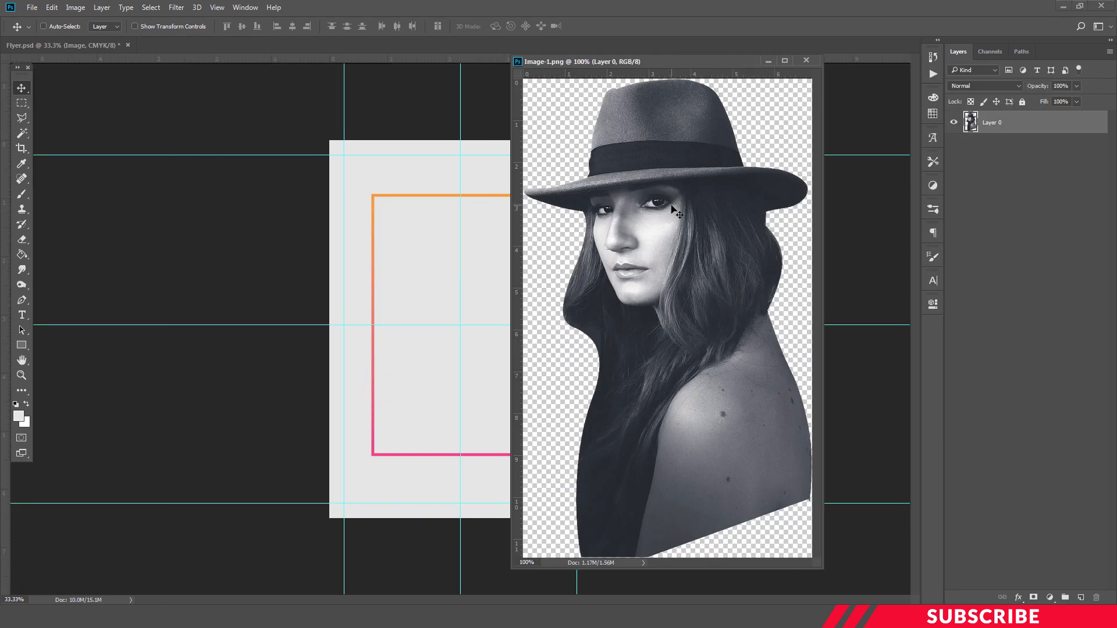
drag(677, 212, 438, 294)
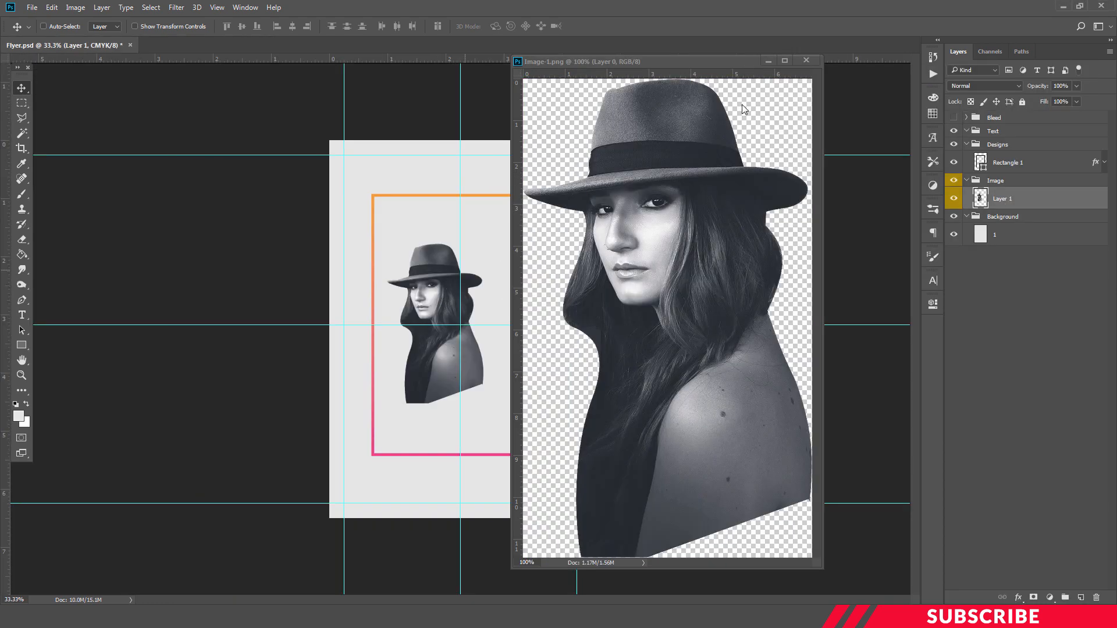
- Close the Image-1 source document and move the portrait to the horizontal centre of the gradient frame
click(806, 61)
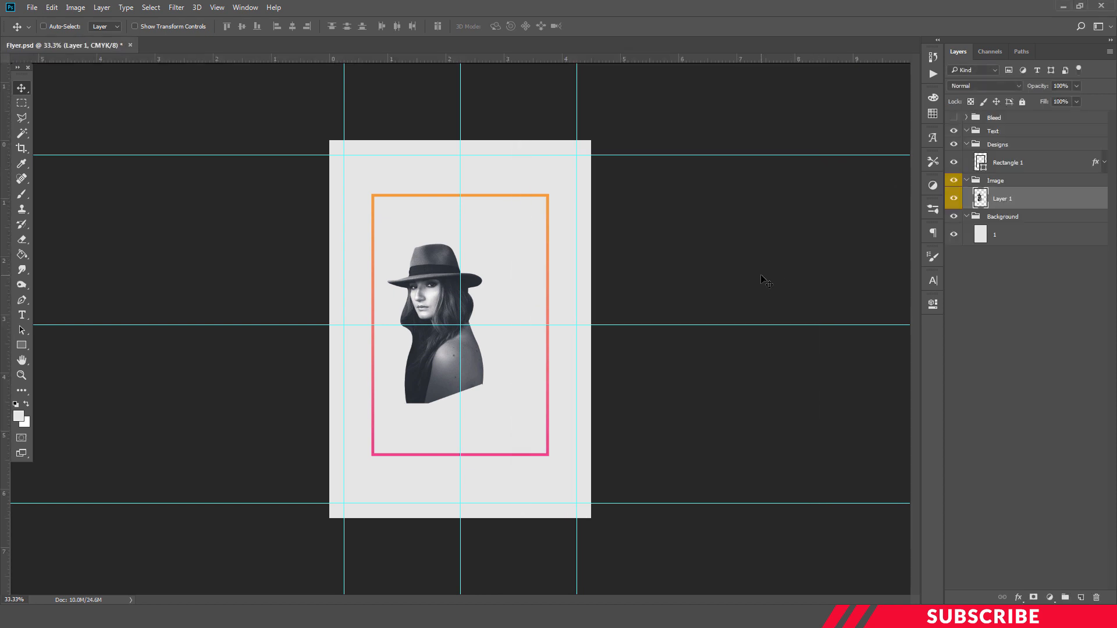
key(ctrl+plus)
key(ctrl+plus)
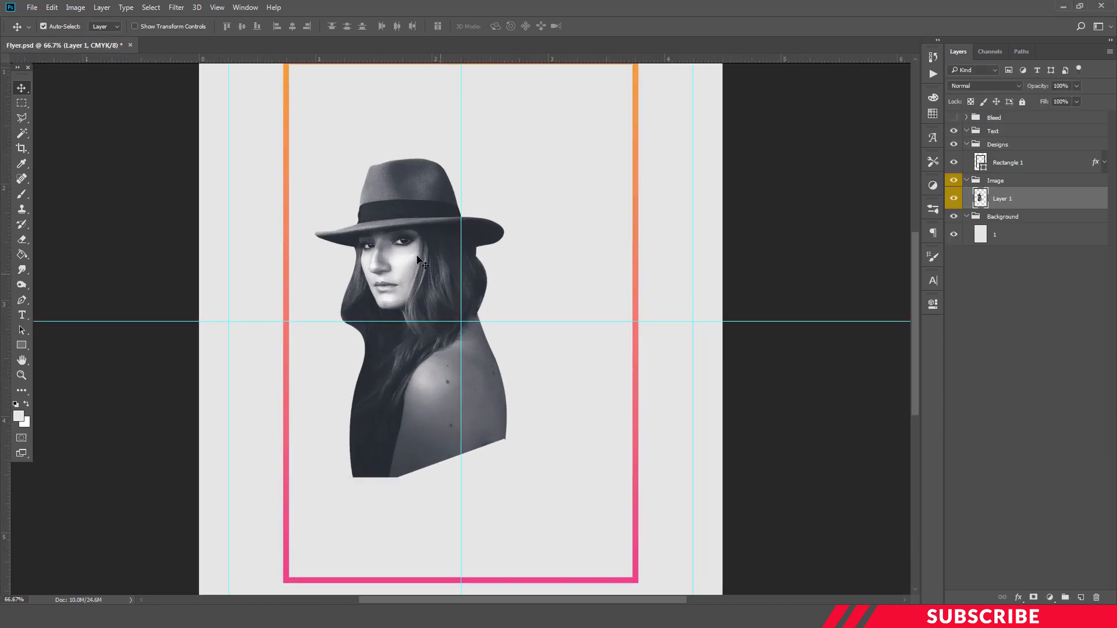
drag(430, 253, 491, 247)
- Use Free Transform to align the portrait's centre with the vertical guide and shift it slightly lower inside the frame
key(ctrl+t)
key(ctrl+minus)
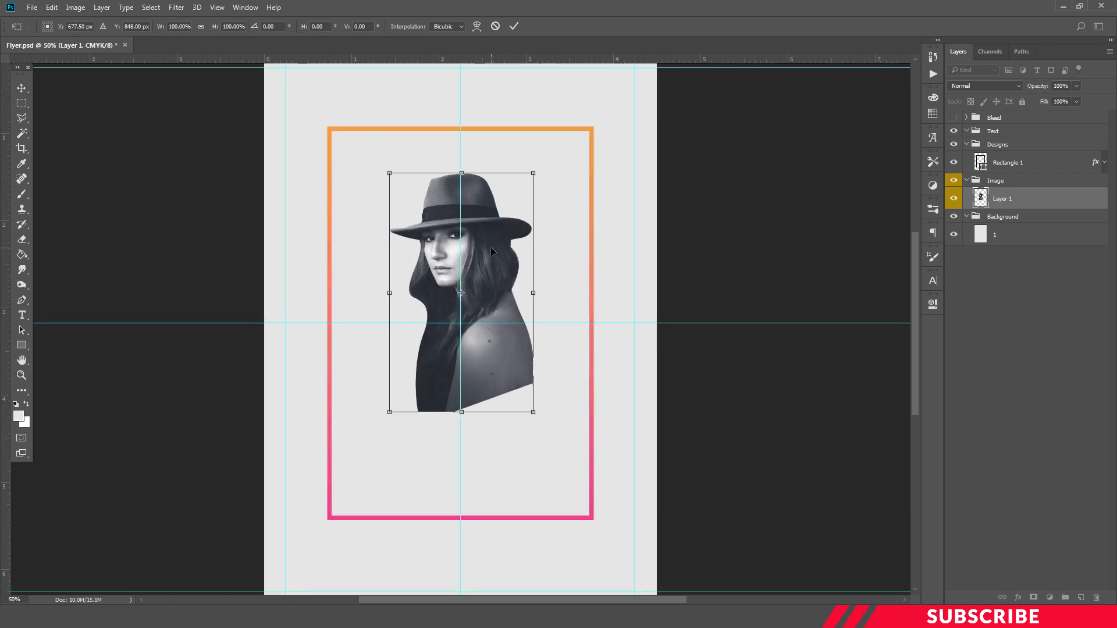
key(Left)
key(Left)
key(Up)
key(Up)
key(Up)
key(Up)
key(Up)
key(Up)
key(Up)
key(Up)
key(Up)
key(Up)
key(Up)
key(Up)
key(Up)
key(Up)
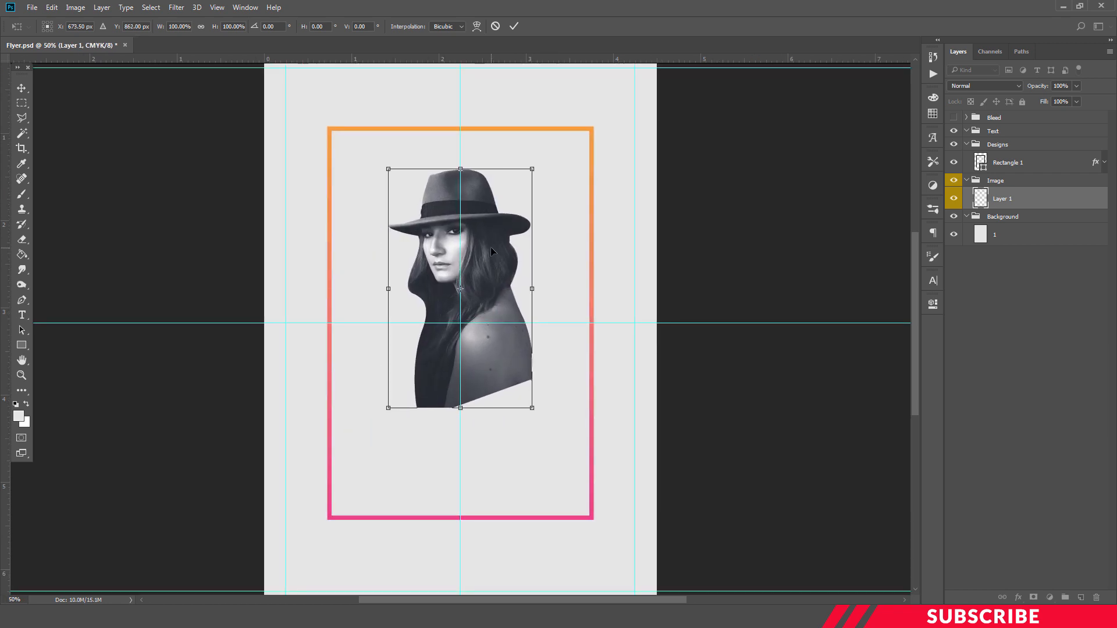
key(shift+Down)
key(shift+Down)
key(shift+Down)
key(shift+Down)
key(shift+Down)
key(Down)
key(Down)
key(Down)
key(Down)
key(Down)
key(Down)
key(Return)
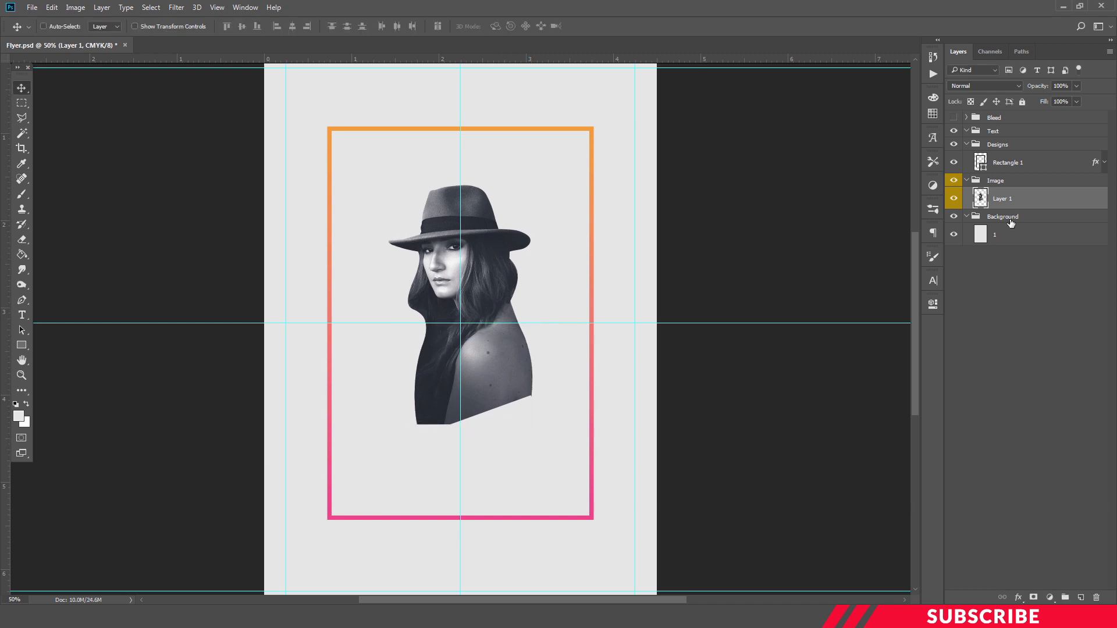
- Rename the portrait layer as Image 1
double_click(1007, 199)
text(Image 1)
key(Return)
- Add a new empty layer above Rectangle 1 in the Designs group
click(1051, 162)
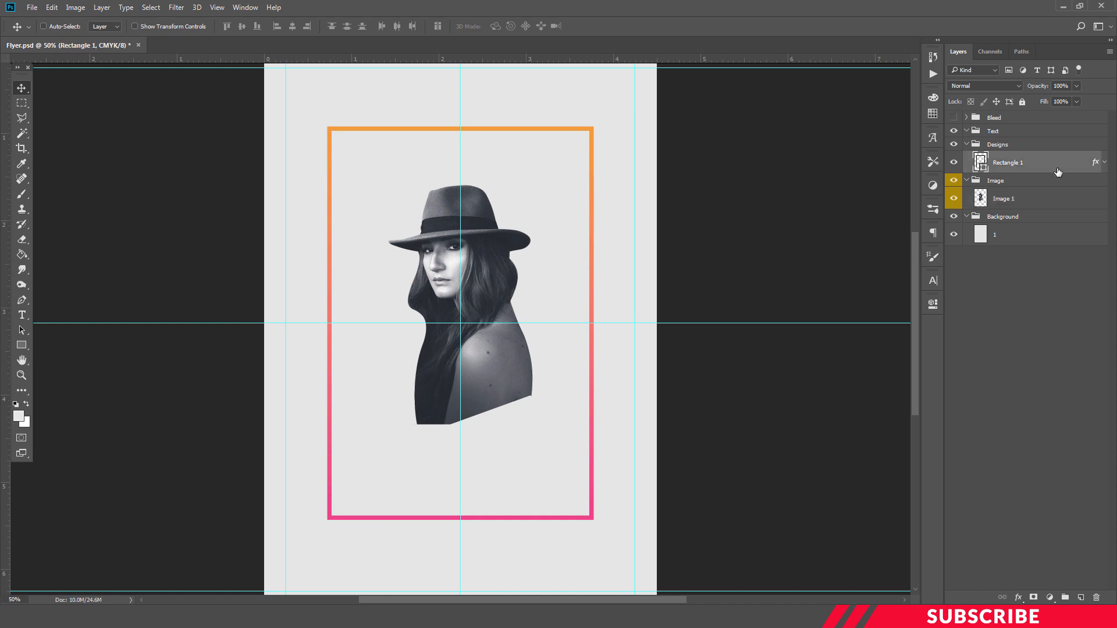
click(1053, 198)
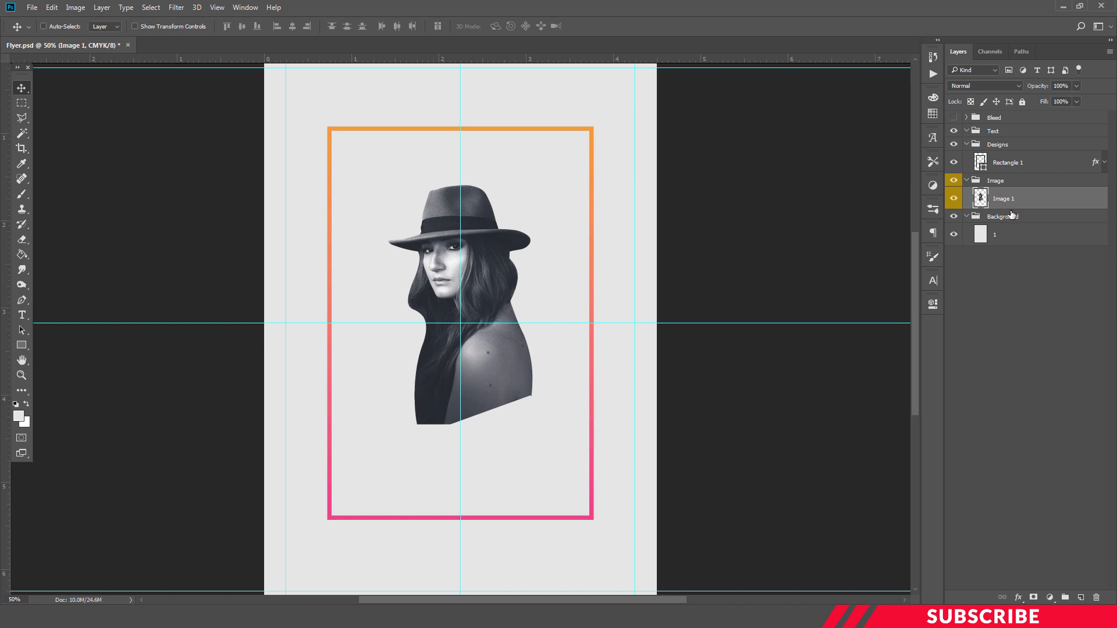
click(1029, 166)
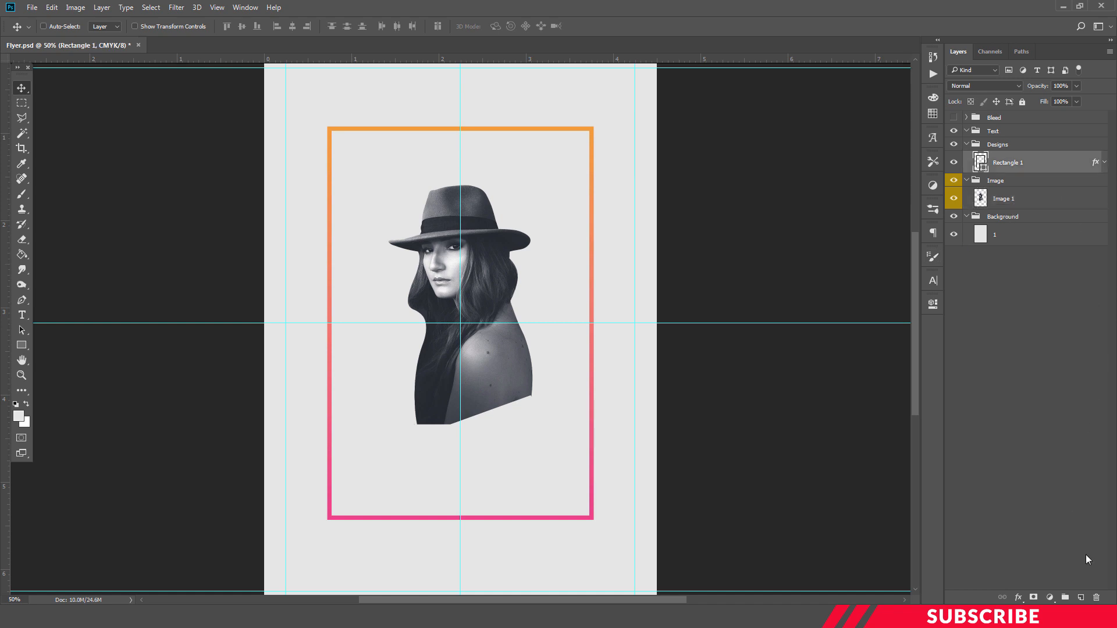
click(1082, 598)
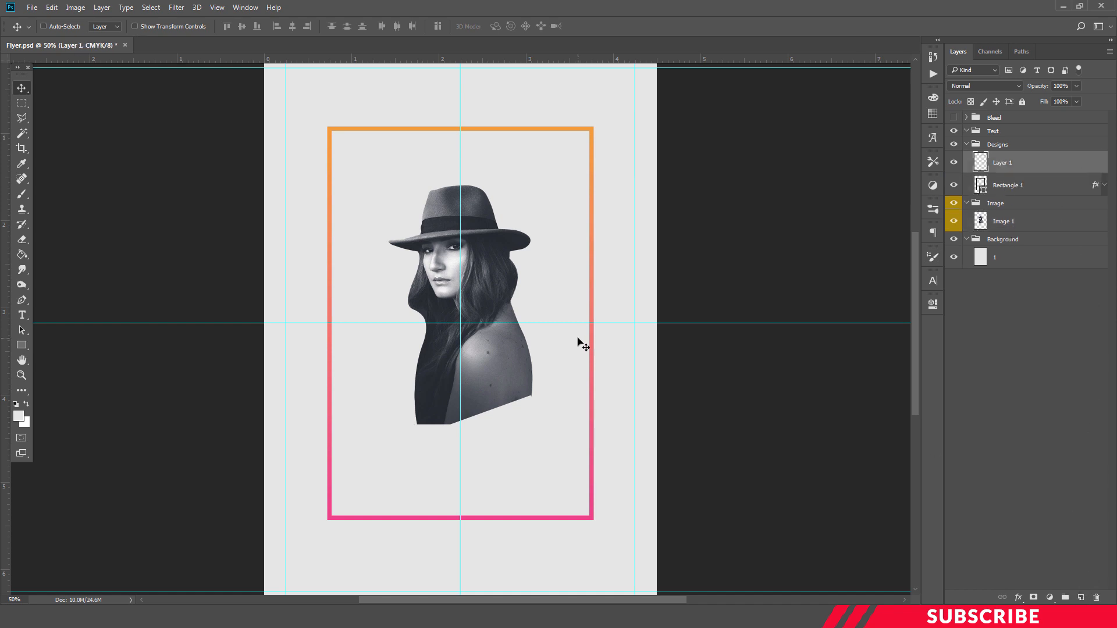
- Set the foreground color to pinkish red e90a54
click(18, 415)
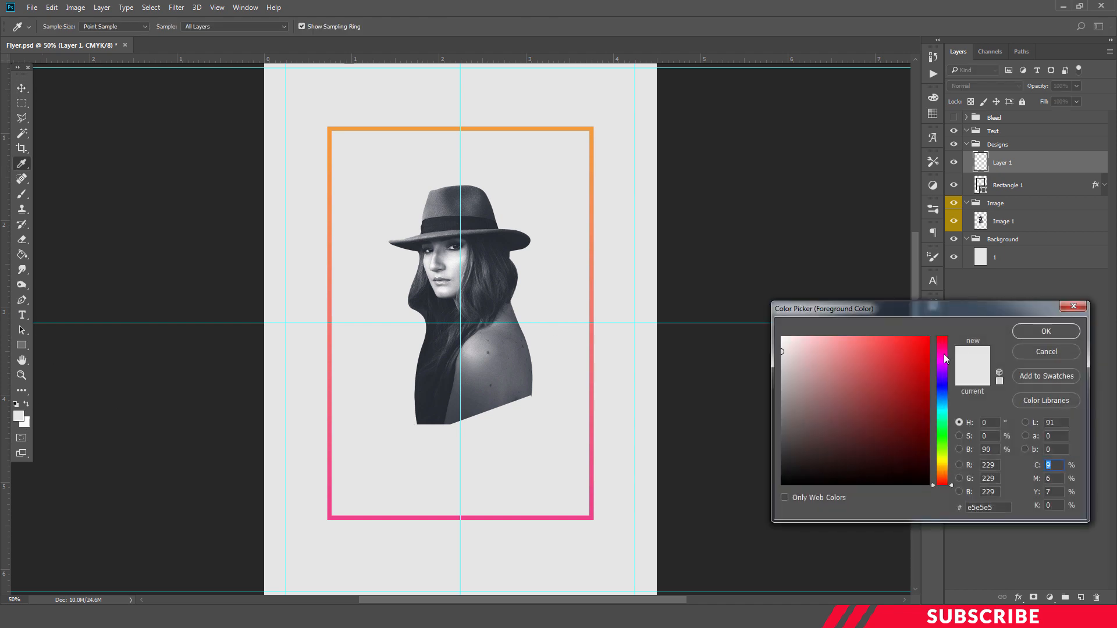
drag(945, 359, 943, 348)
click(921, 344)
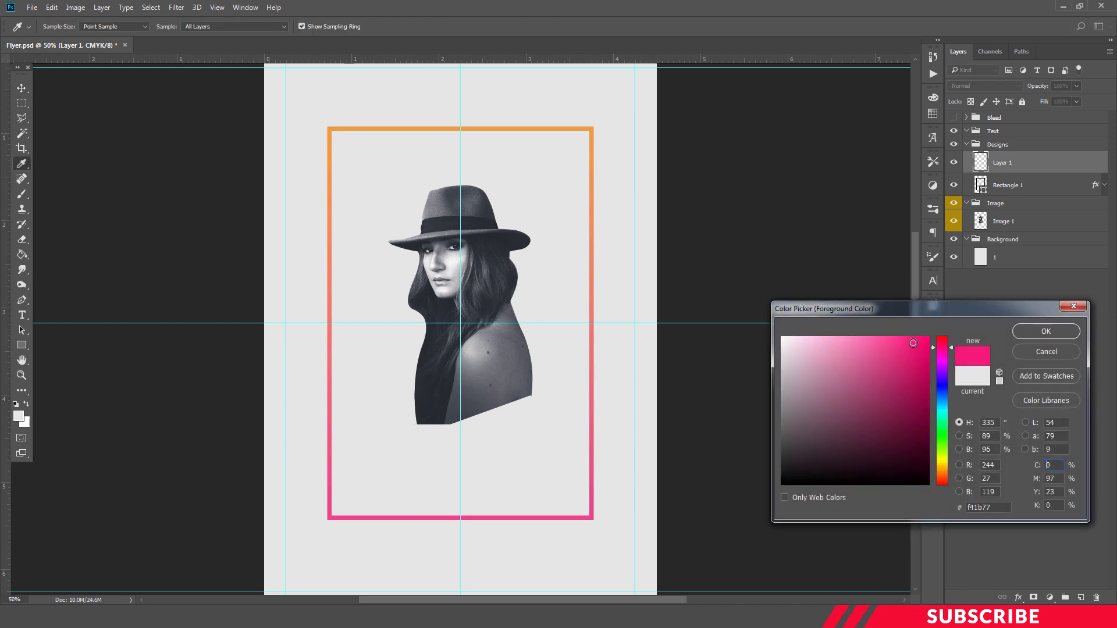
click(935, 346)
click(923, 349)
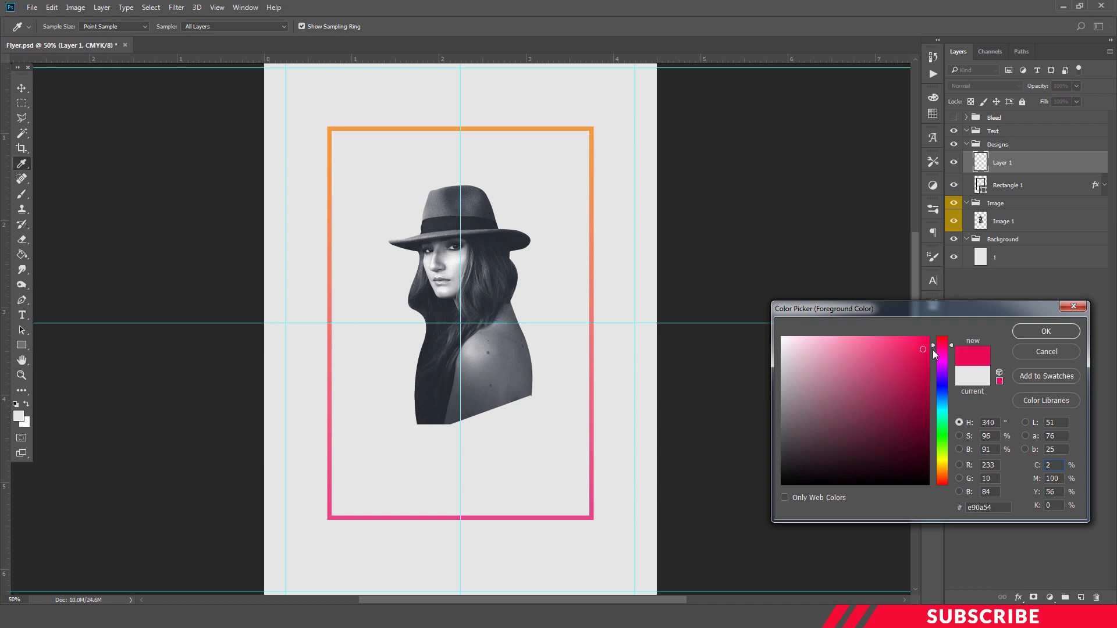
click(1048, 333)
- Outline a slanted four-sided shape over the portrait's lower edge with the Polygonal Lasso, fill it with the foreground color and deselect
key(v)
key(l)
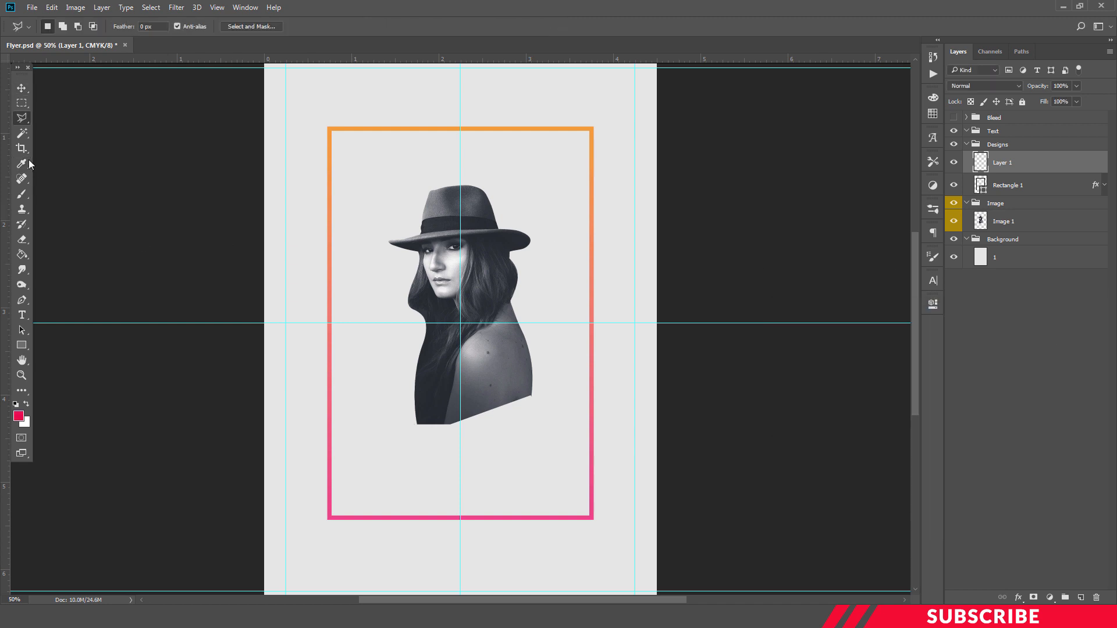
right_click(24, 118)
click(80, 133)
right_click(24, 118)
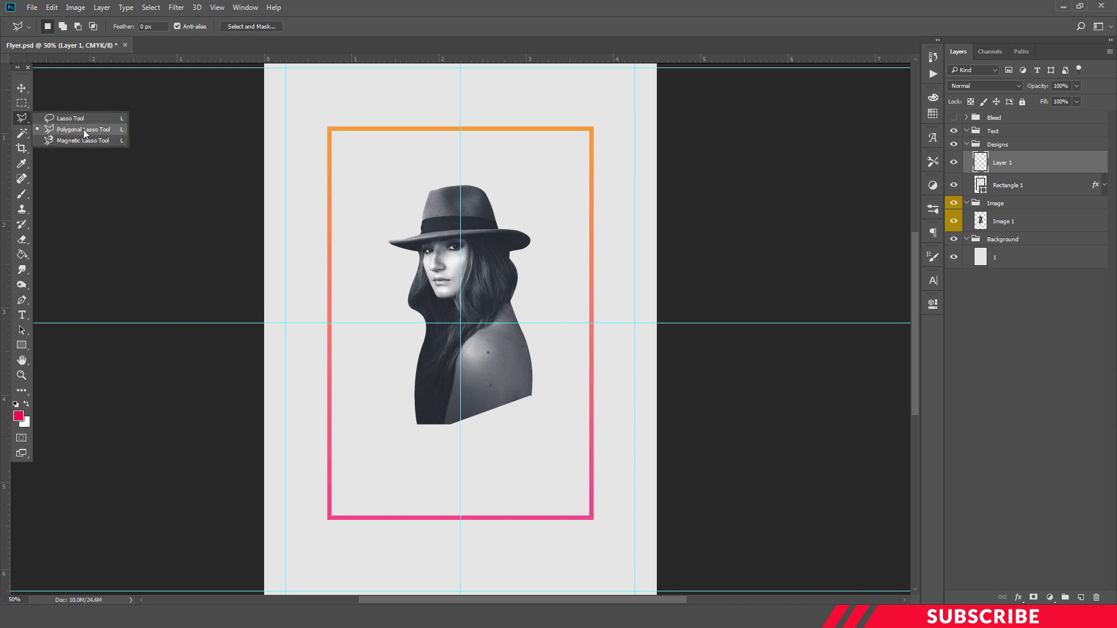
click(84, 134)
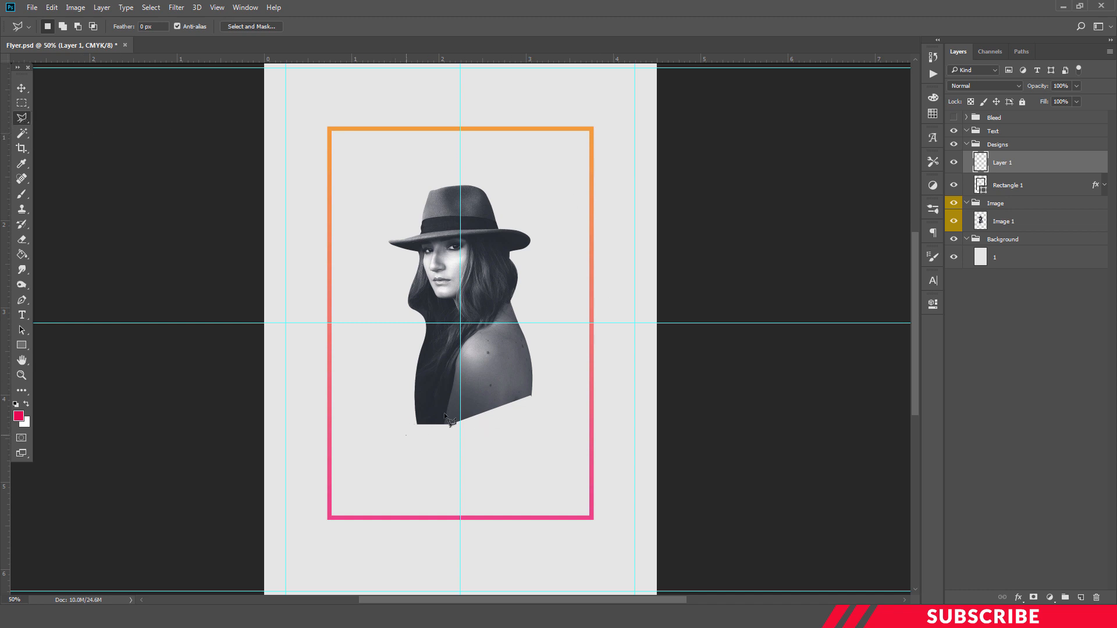
click(399, 428)
click(553, 364)
click(544, 418)
click(399, 430)
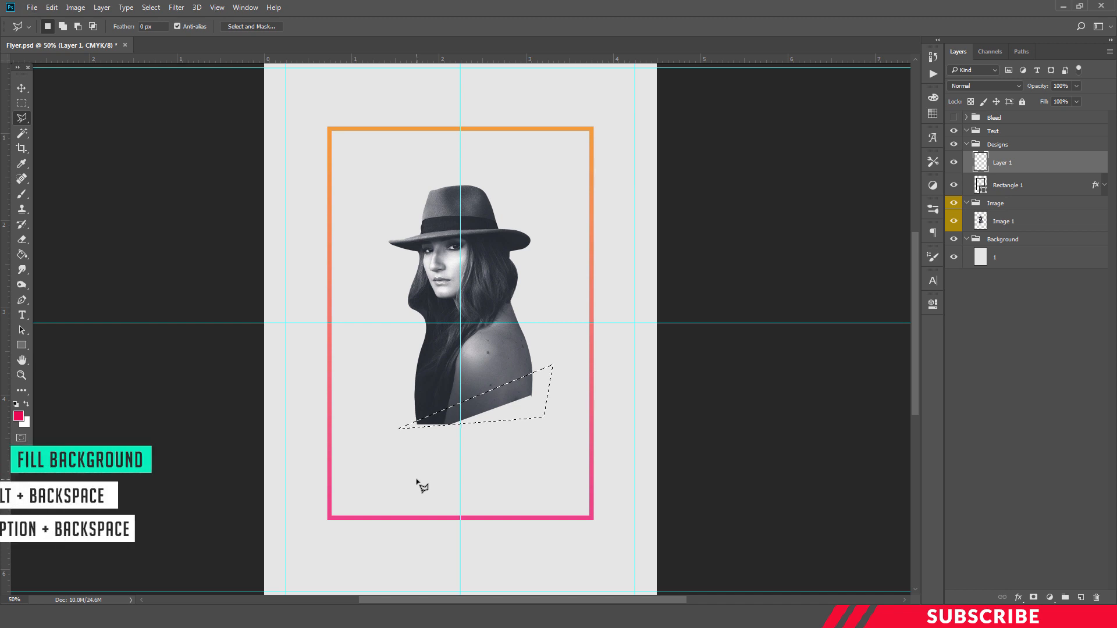
key(alt+BackSpace)
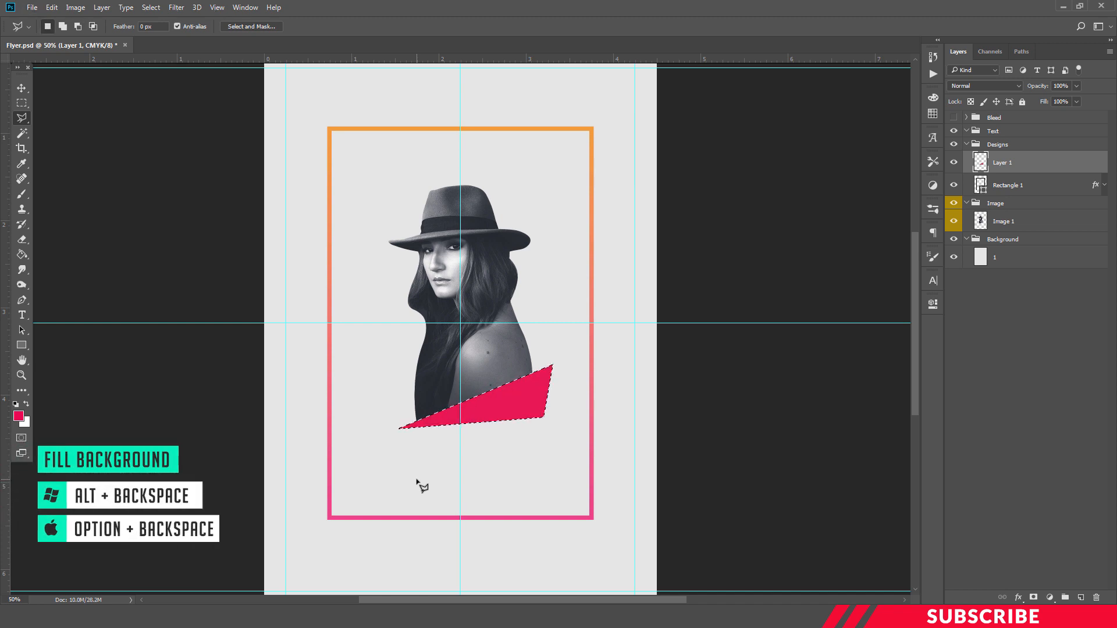
key(ctrl+d)
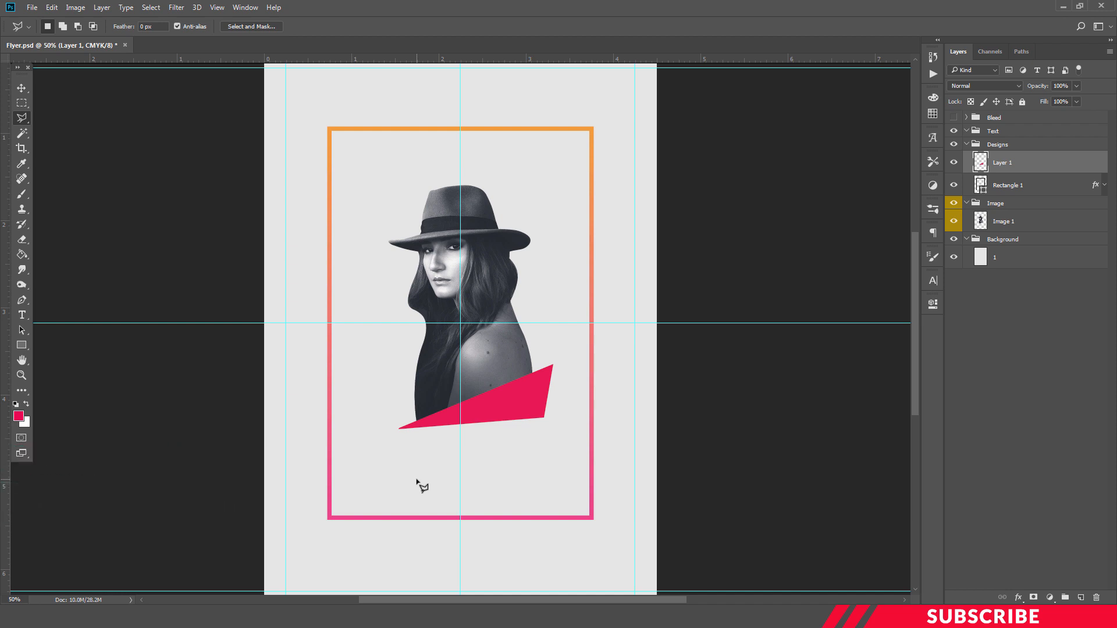
- Duplicate the pink shape's layer and move the copy straight down below the original
key(ctrl+j)
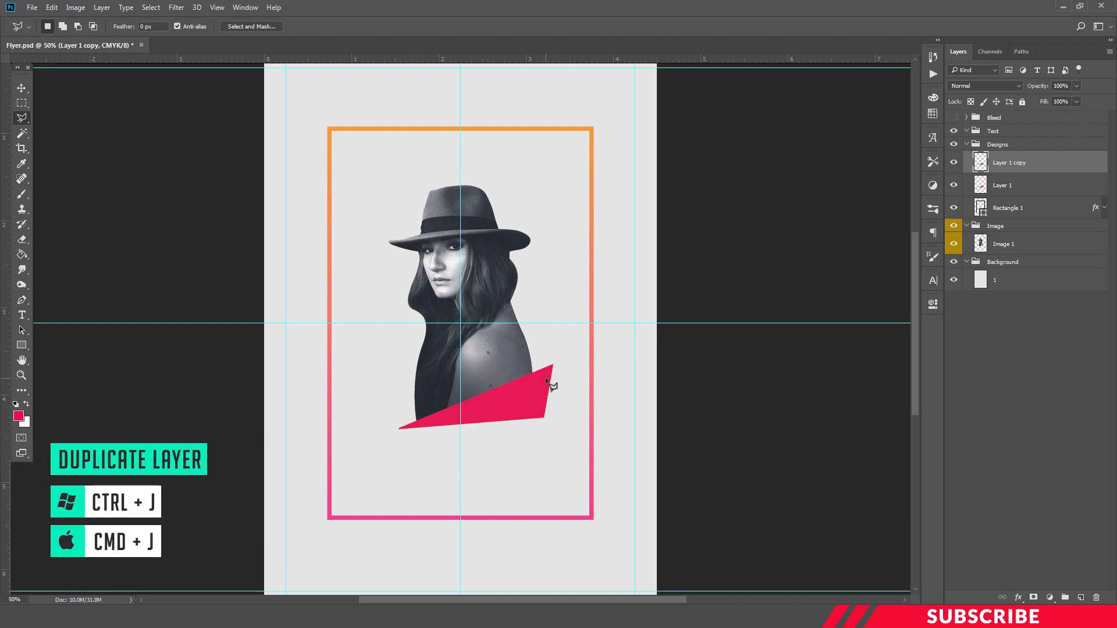
key(v)
drag(523, 389, 521, 437)
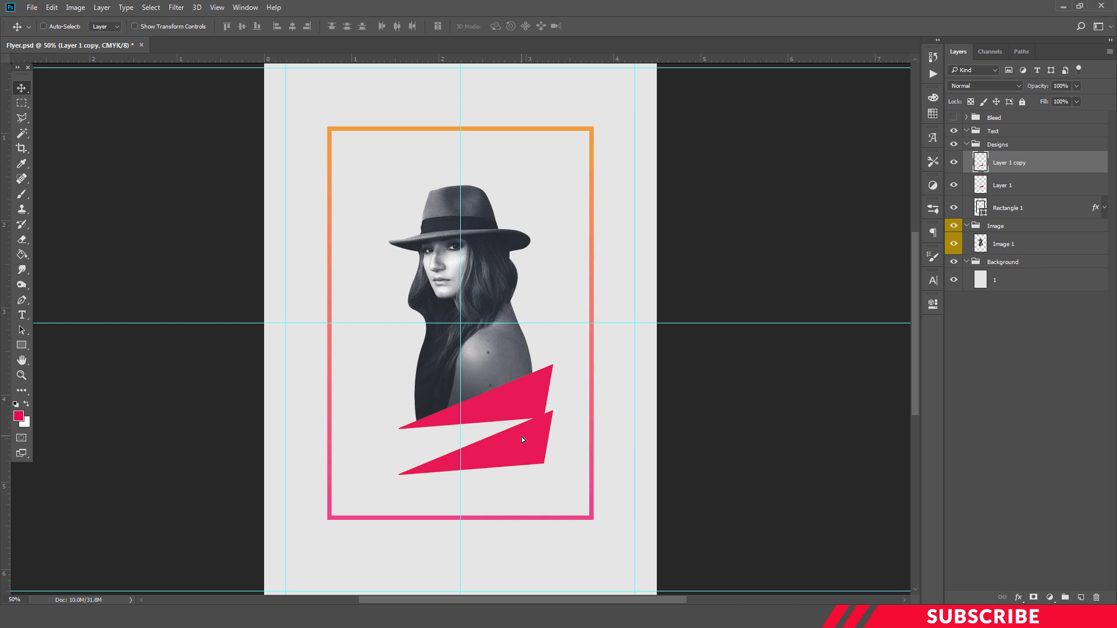
- Flip the copied pink shape horizontally, then shrink and angle it to sit just beneath the original shape's narrow end
key(ctrl+t)
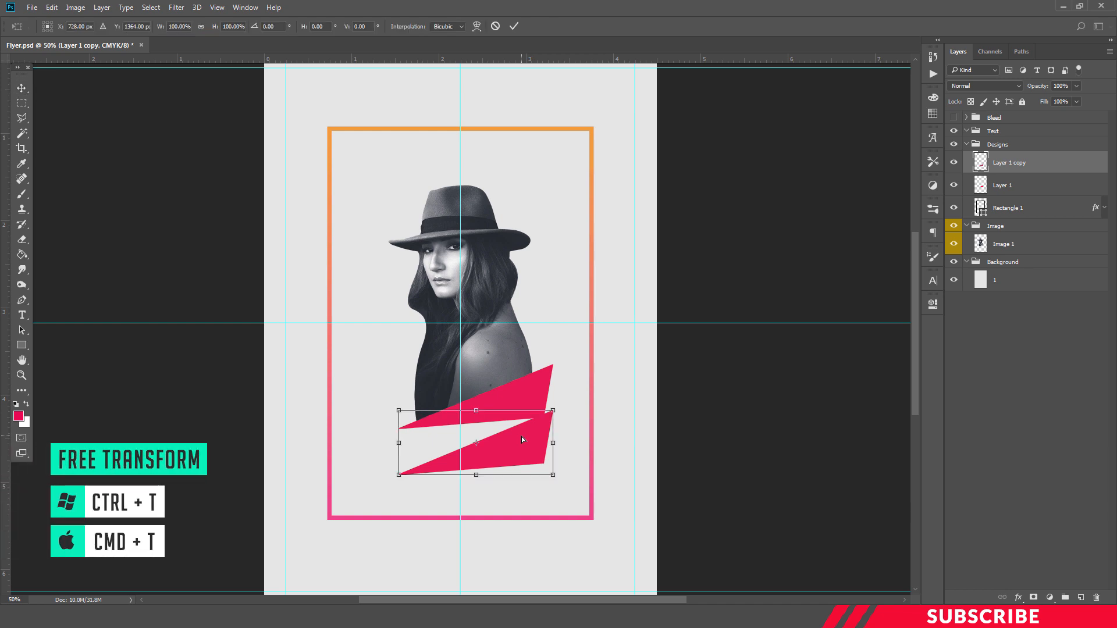
right_click(521, 434)
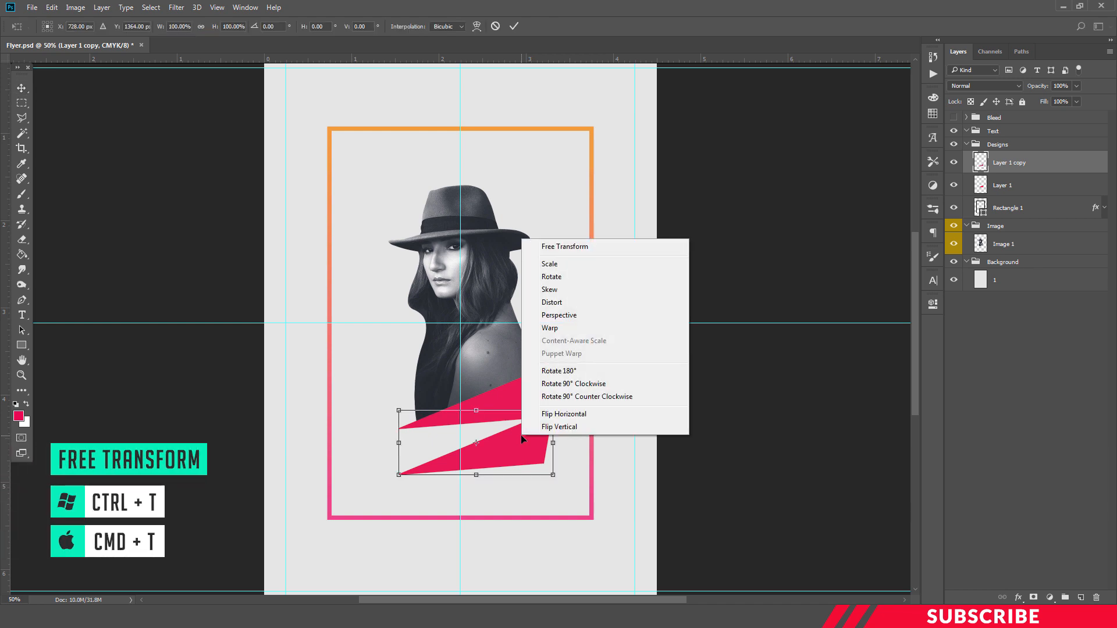
click(595, 417)
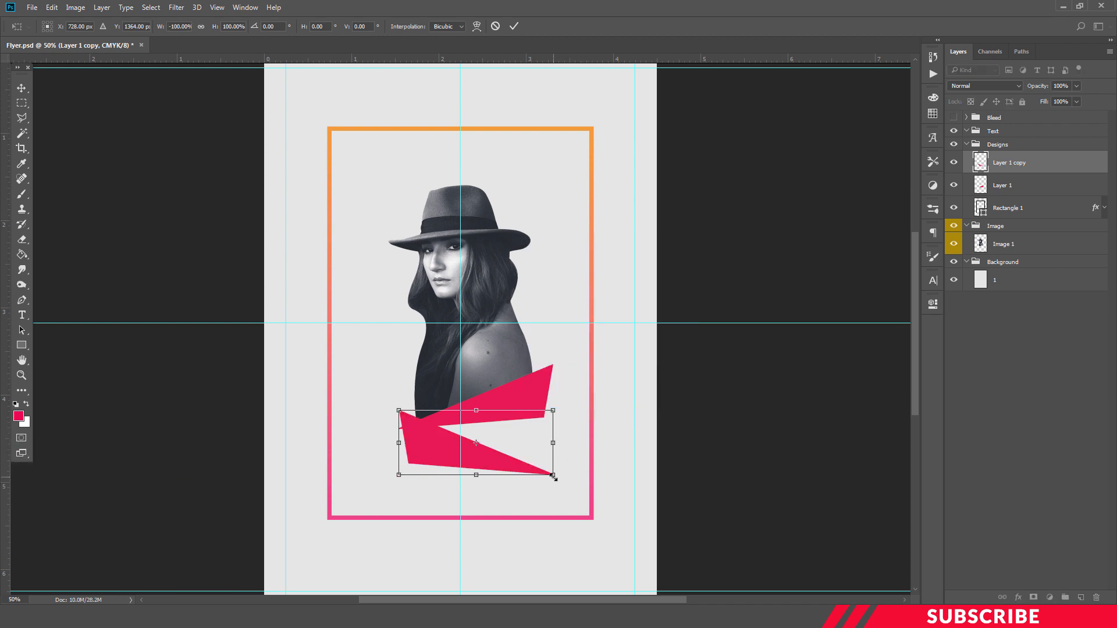
drag(552, 476, 482, 431)
key(Return)
key(Down)
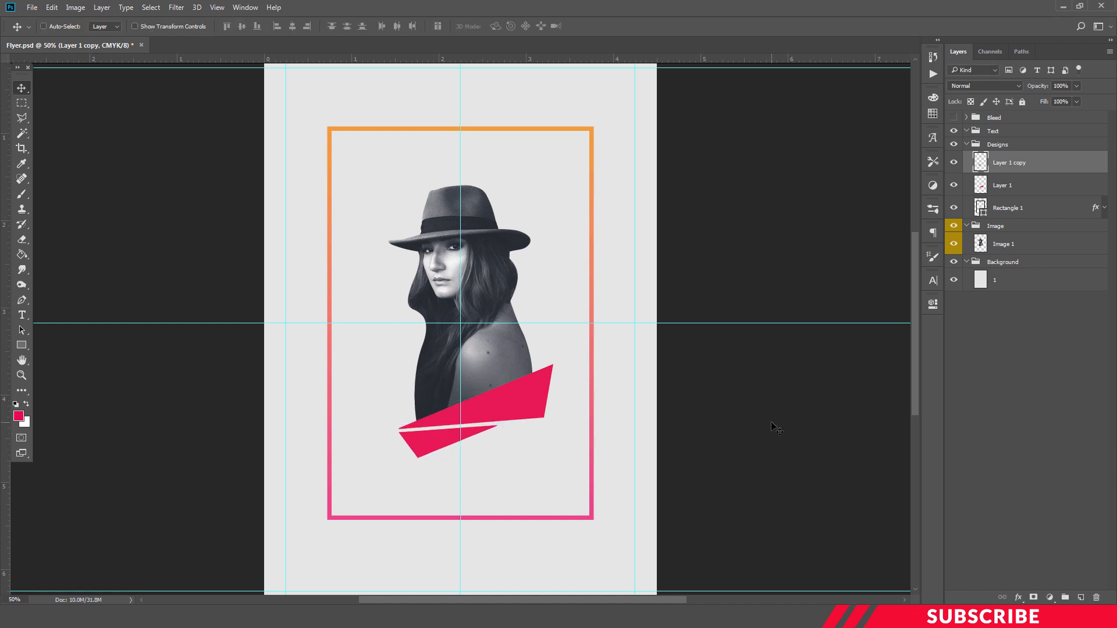
- Collapse the Designs group in the layer list
key(ctrl+minus)
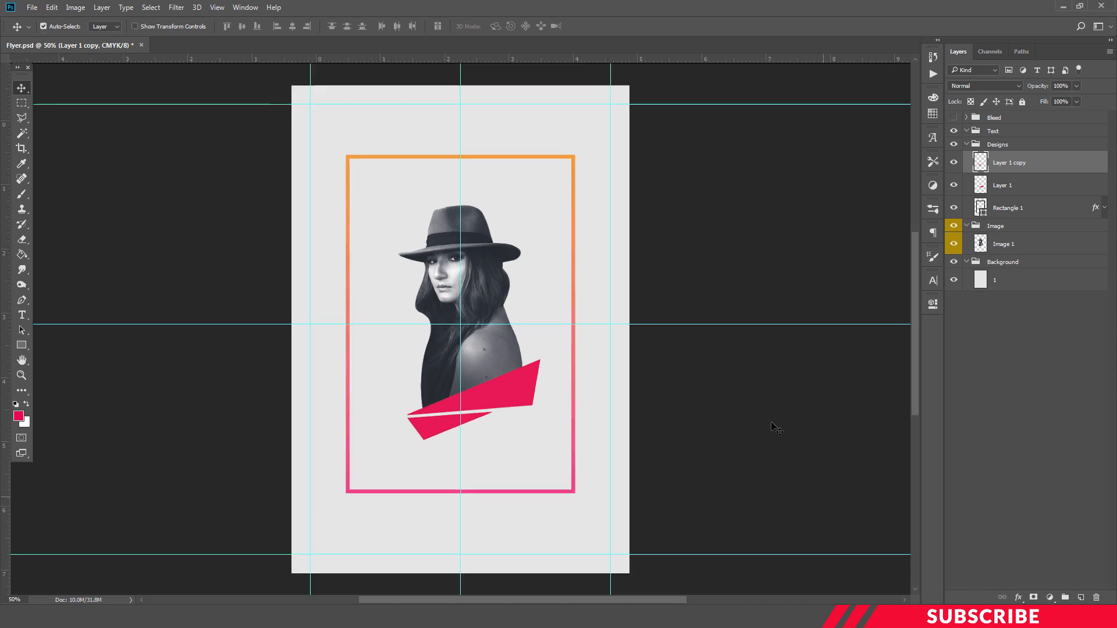
key(ctrl+plus)
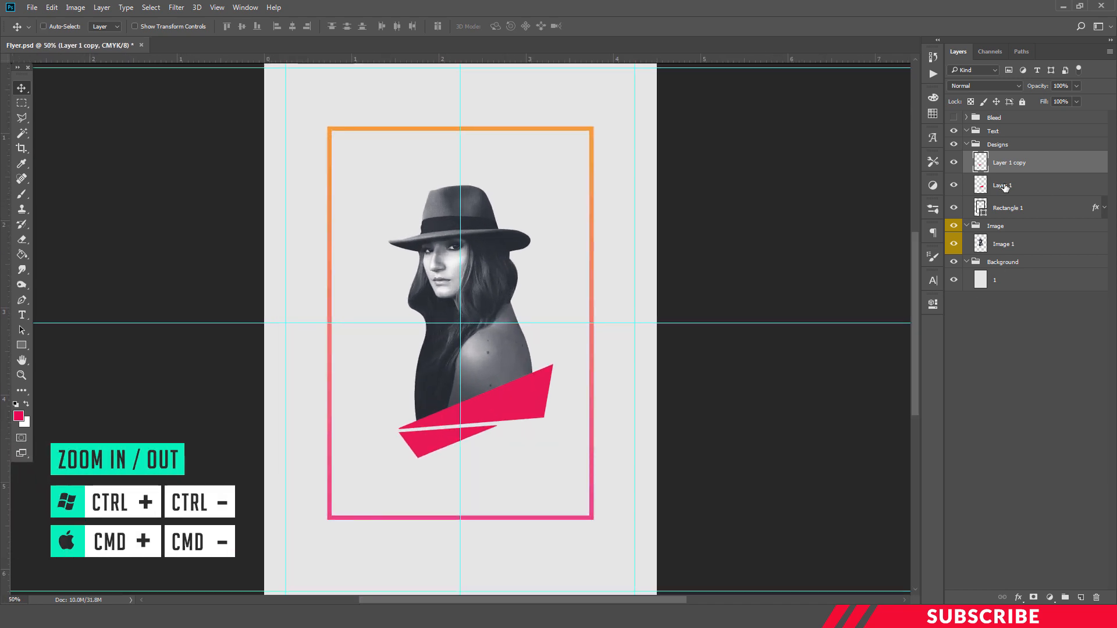
click(968, 144)
click(967, 144)
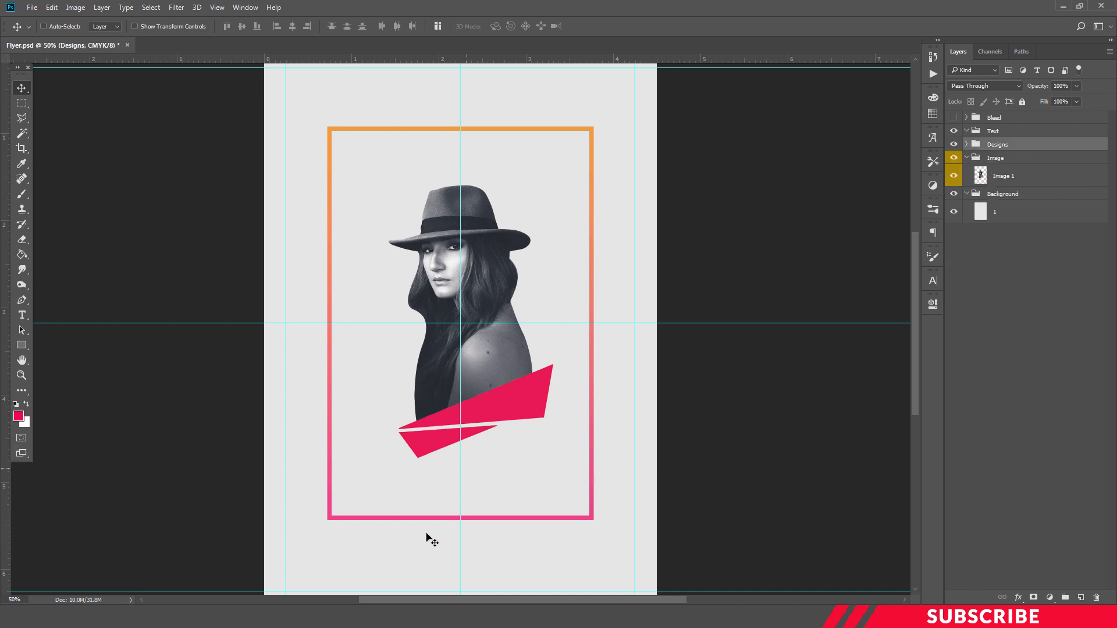
- Switch to the PT15 folder and open Image-2 in Adobe Photoshop CC 2018
click(306, 616)
click(348, 280)
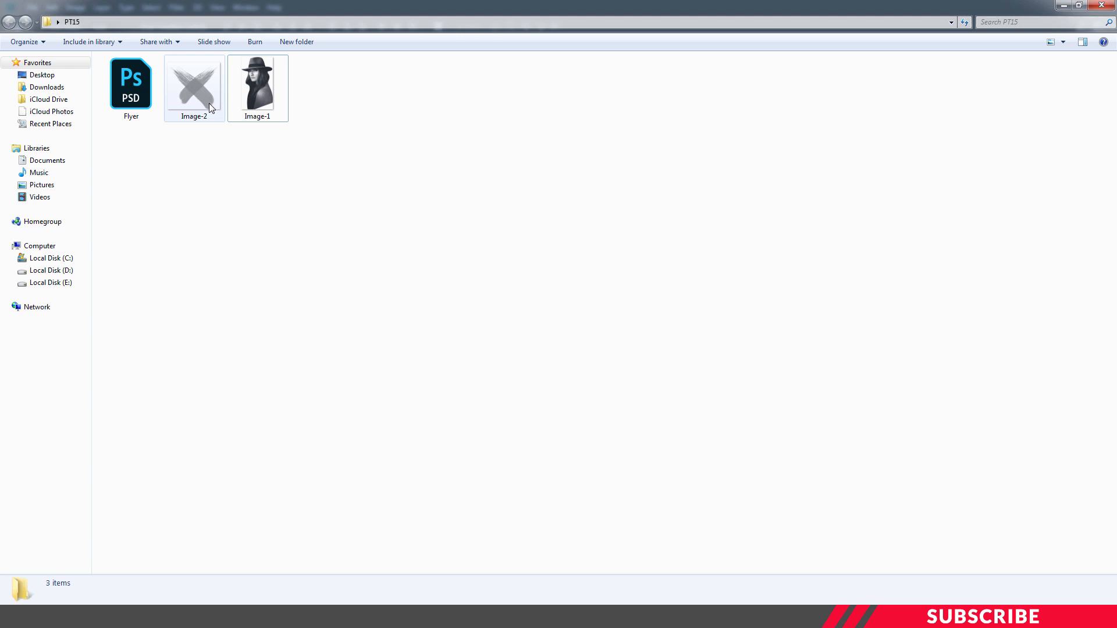
double_click(211, 107)
right_click(508, 160)
mouse_move(543, 168)
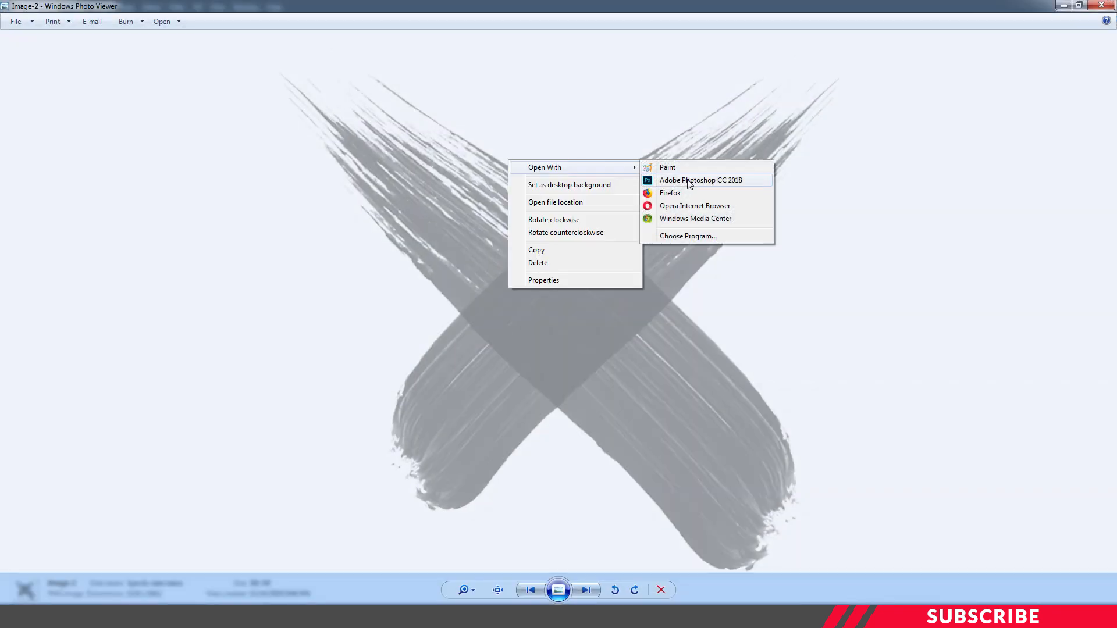
click(690, 181)
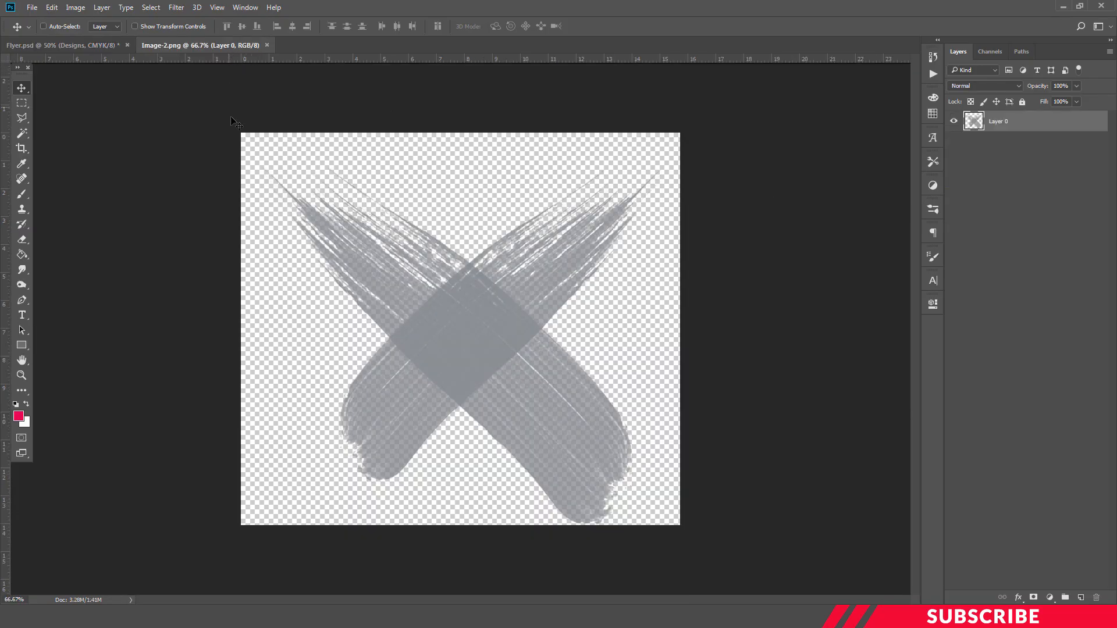
- Copy the Image-2 brush strokes into the flyer, close the source document, and place the new layer beneath Image 1 in the Image group
drag(230, 47, 600, 71)
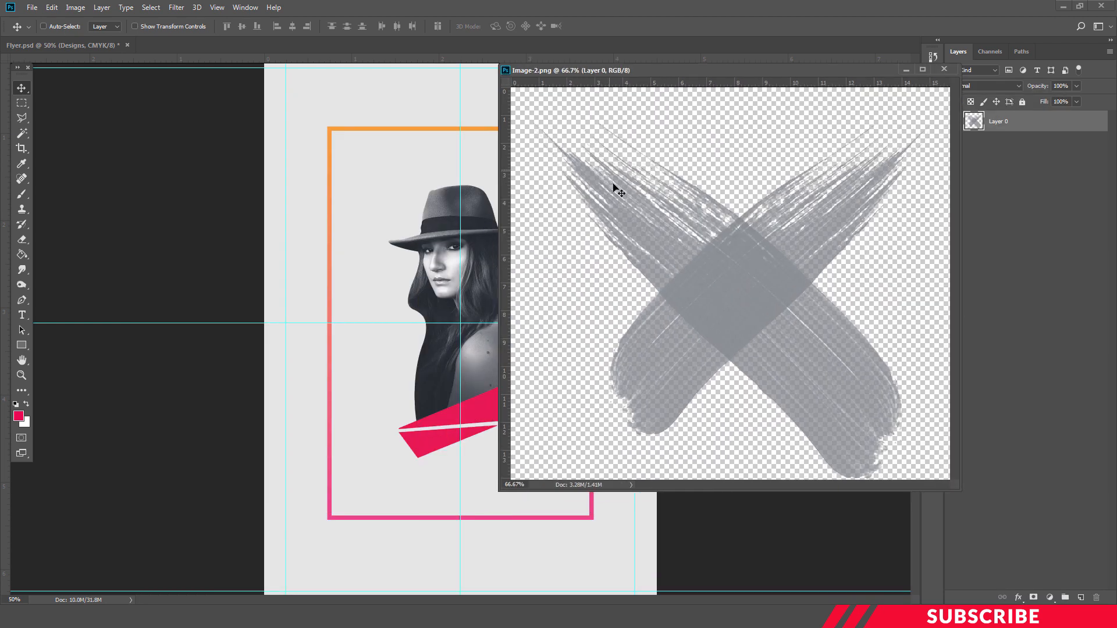
drag(613, 182, 445, 236)
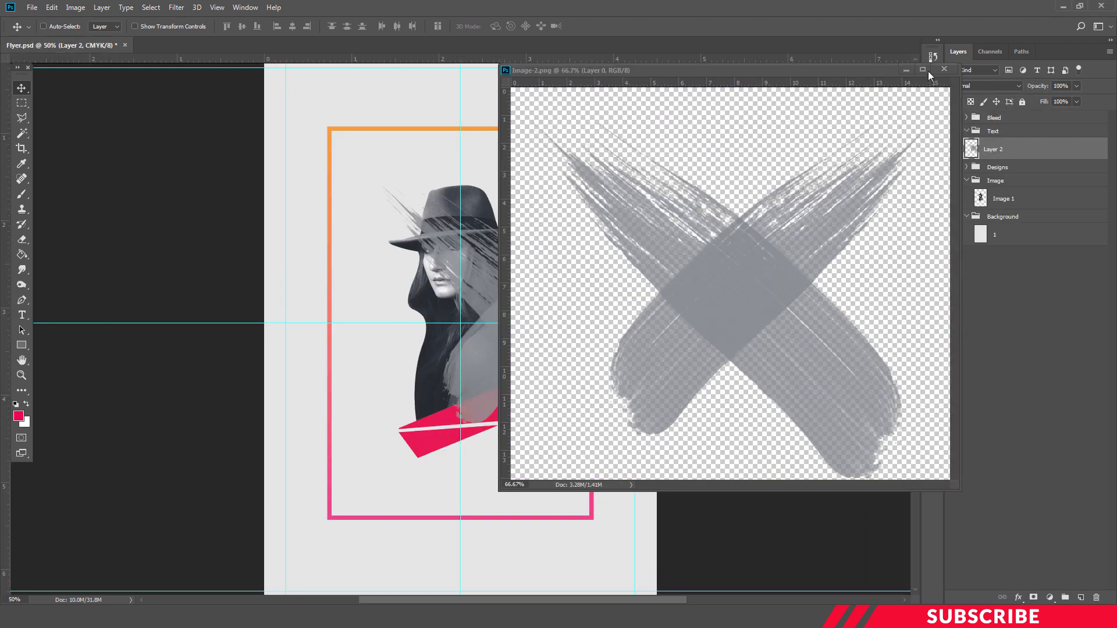
click(944, 69)
drag(1007, 149, 1022, 210)
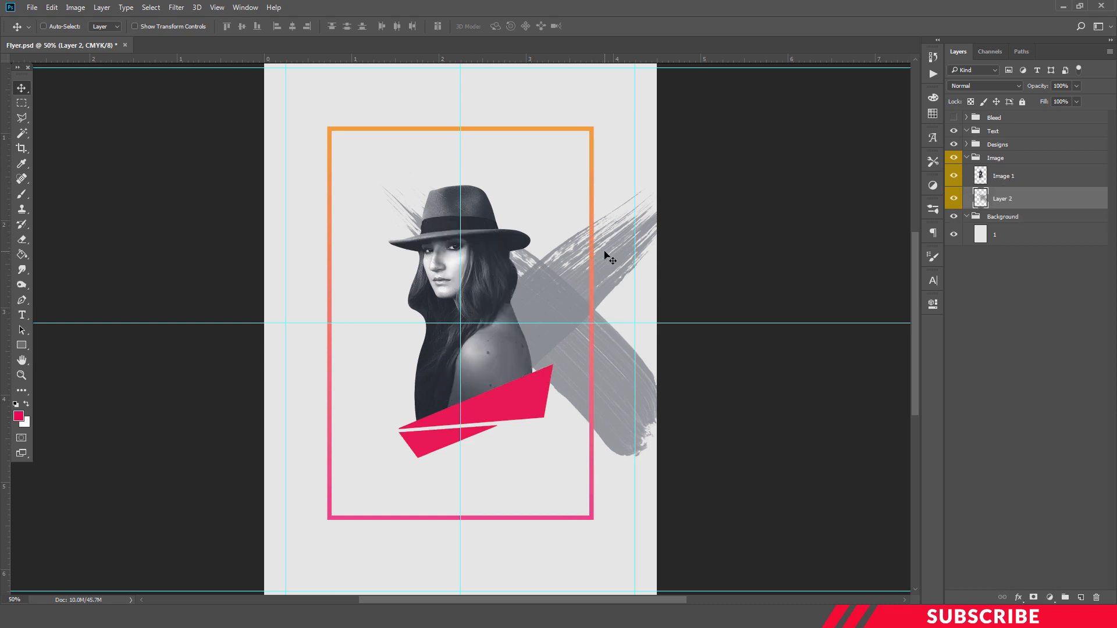
- Rename the brush-stroke layer as Image 2
double_click(1003, 198)
text(Imag)
click(1012, 199)
key(BackSpace)
key(Return)
- Center the Image 2 brush strokes behind the woman and nudge them slightly downward
drag(570, 314, 497, 303)
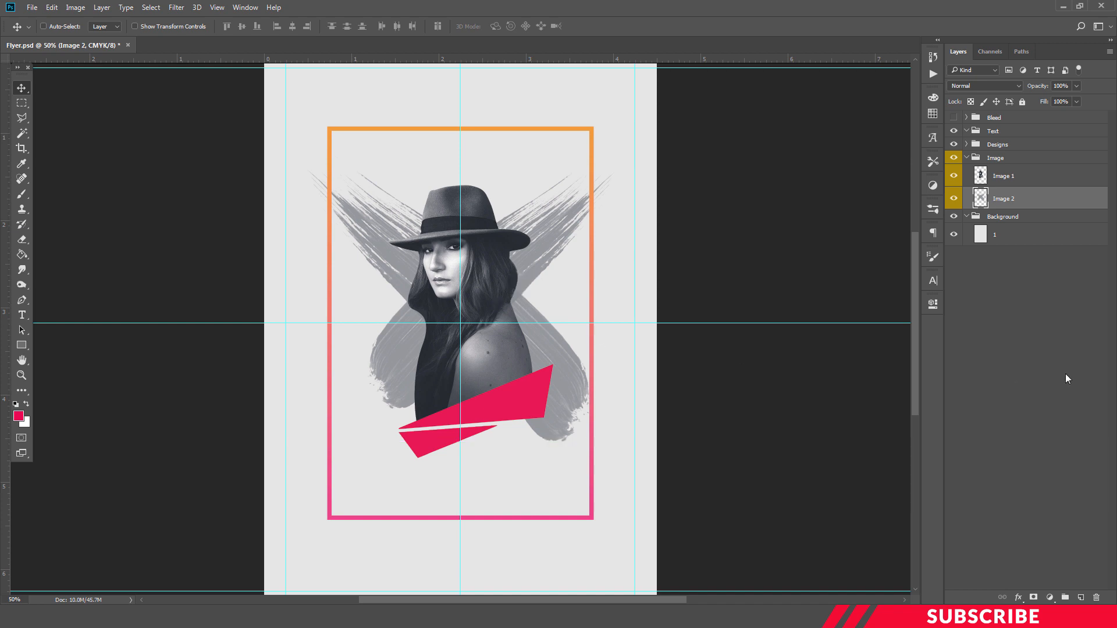
key(ctrl+t)
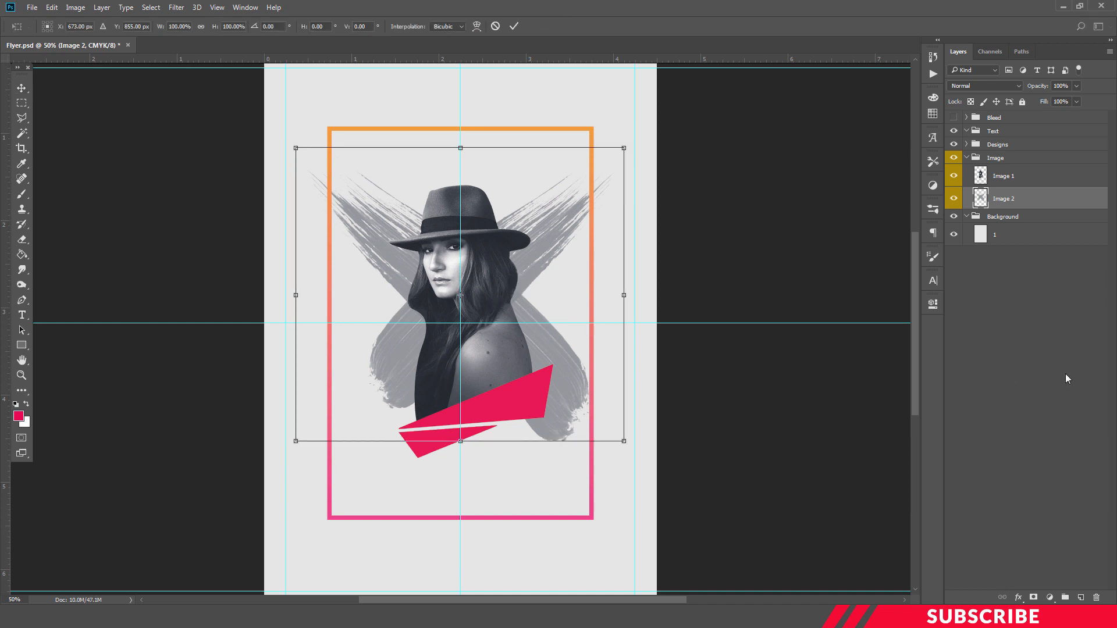
key(Return)
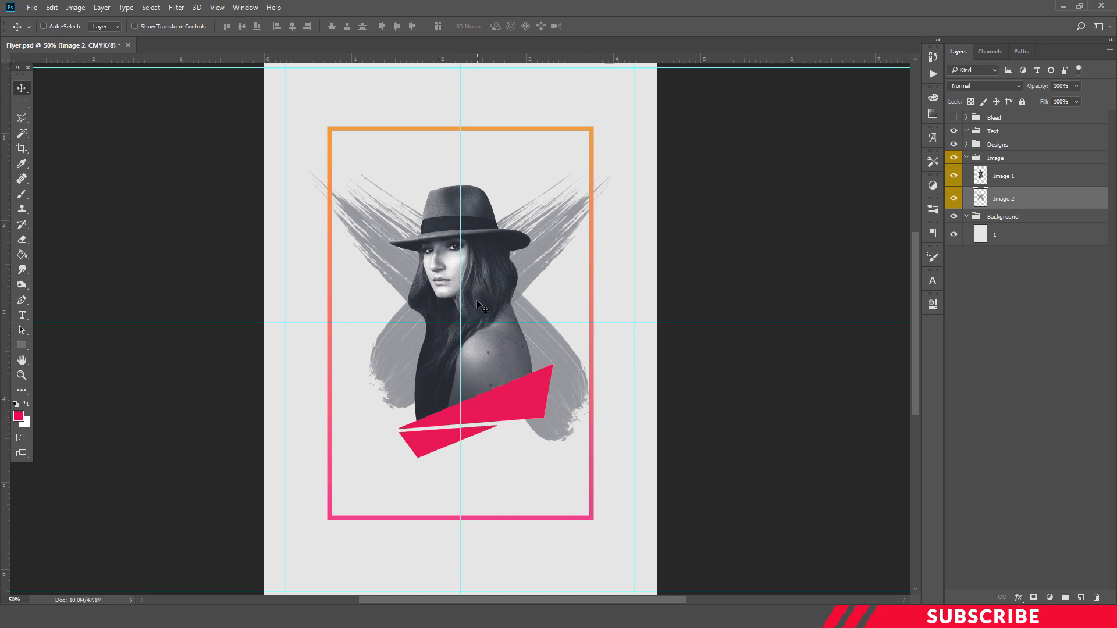
key(Down)
key(Down)
key(Down)
key(Down)
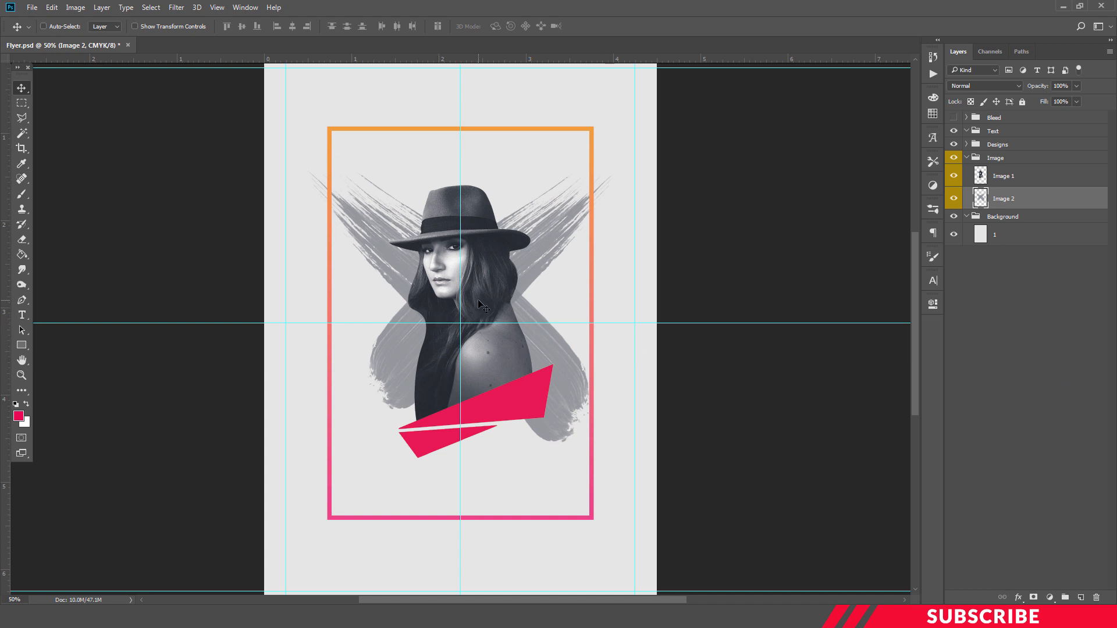
- Collapse the Image group and add a new layer inside the Text group
click(967, 159)
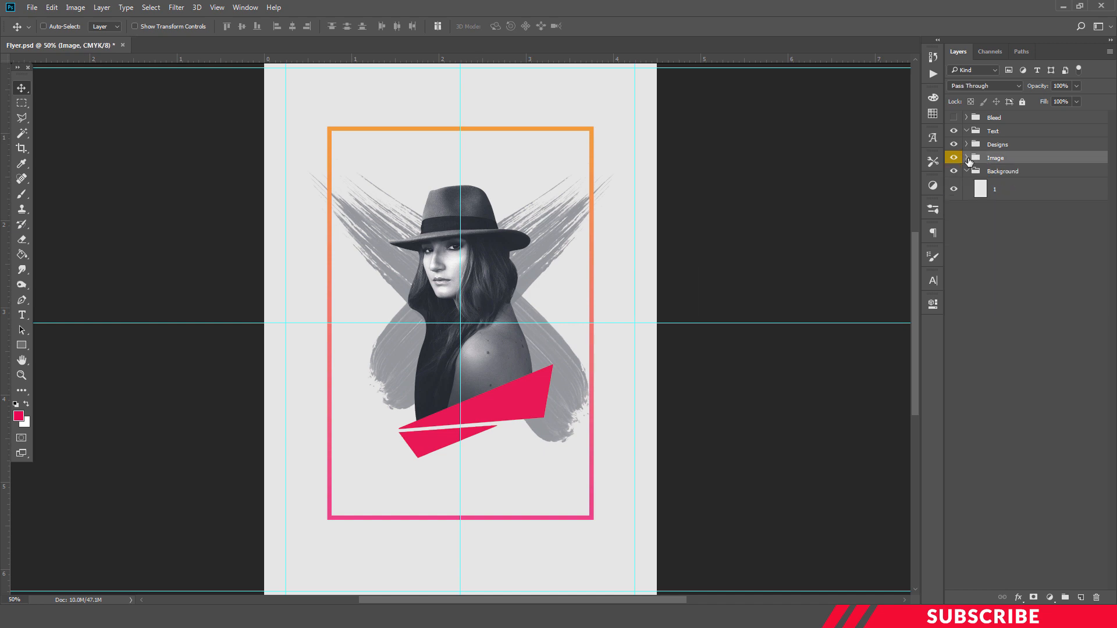
click(986, 132)
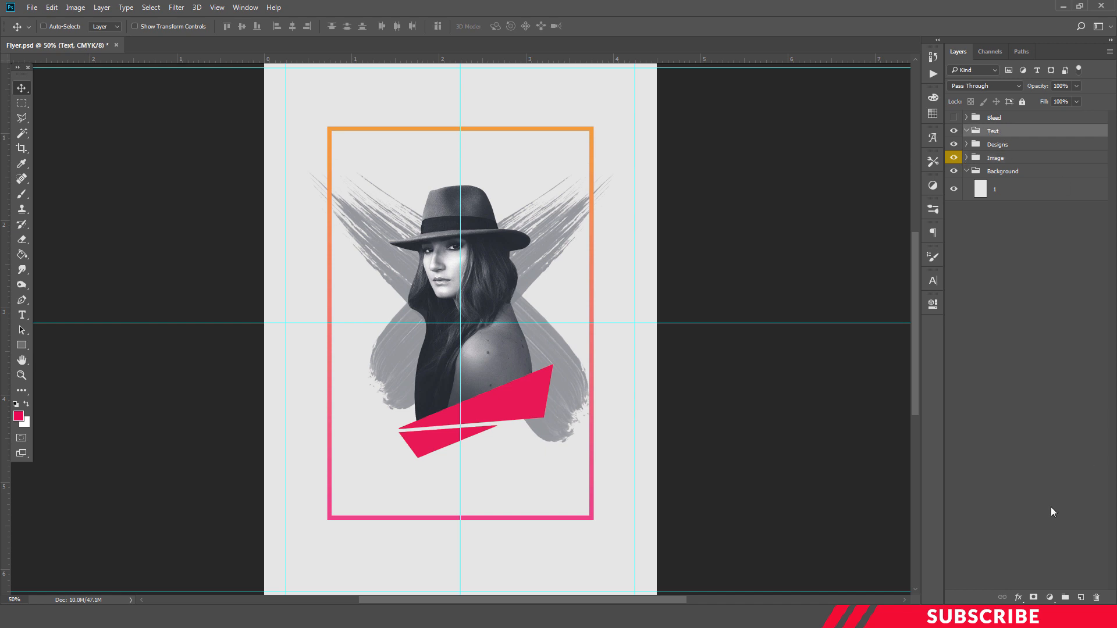
click(1082, 598)
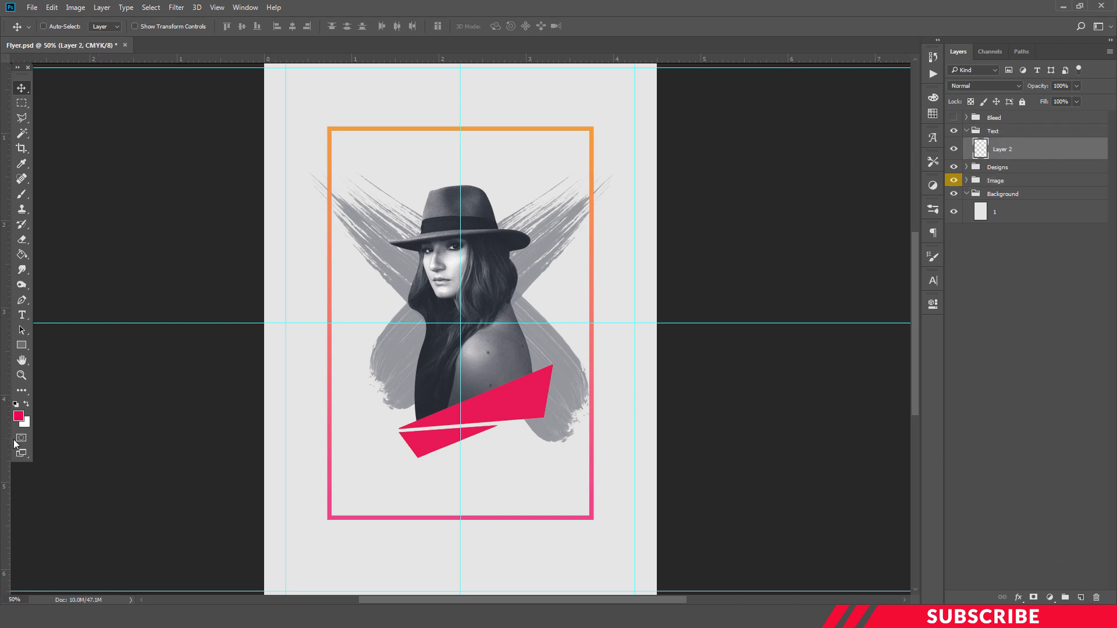
- Set the foreground color to black (#000000)
click(21, 418)
drag(811, 405, 706, 539)
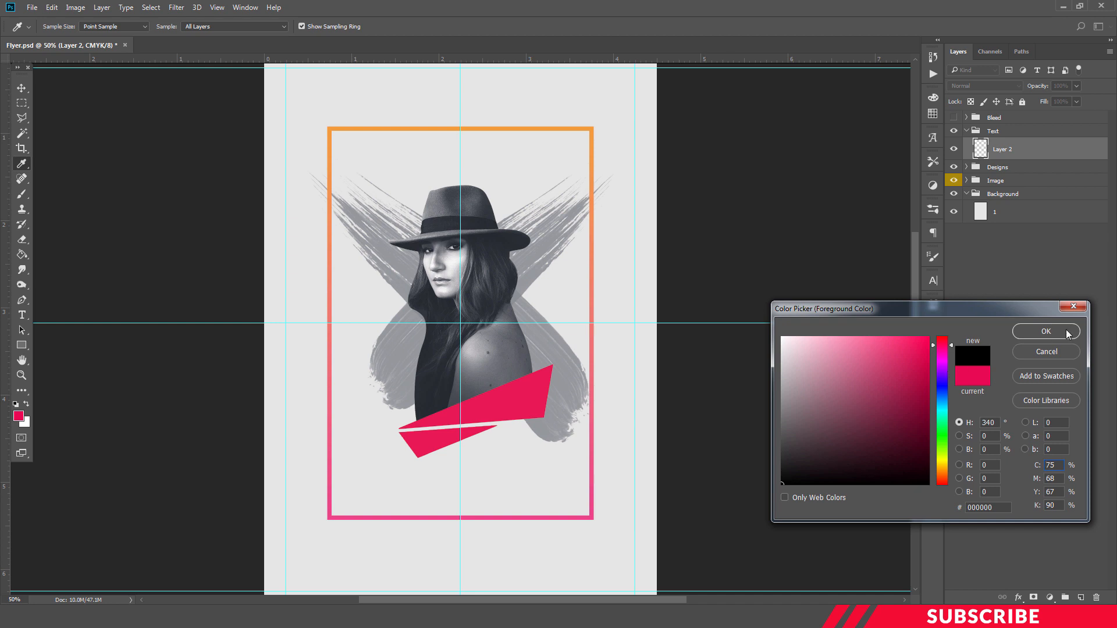
click(1046, 331)
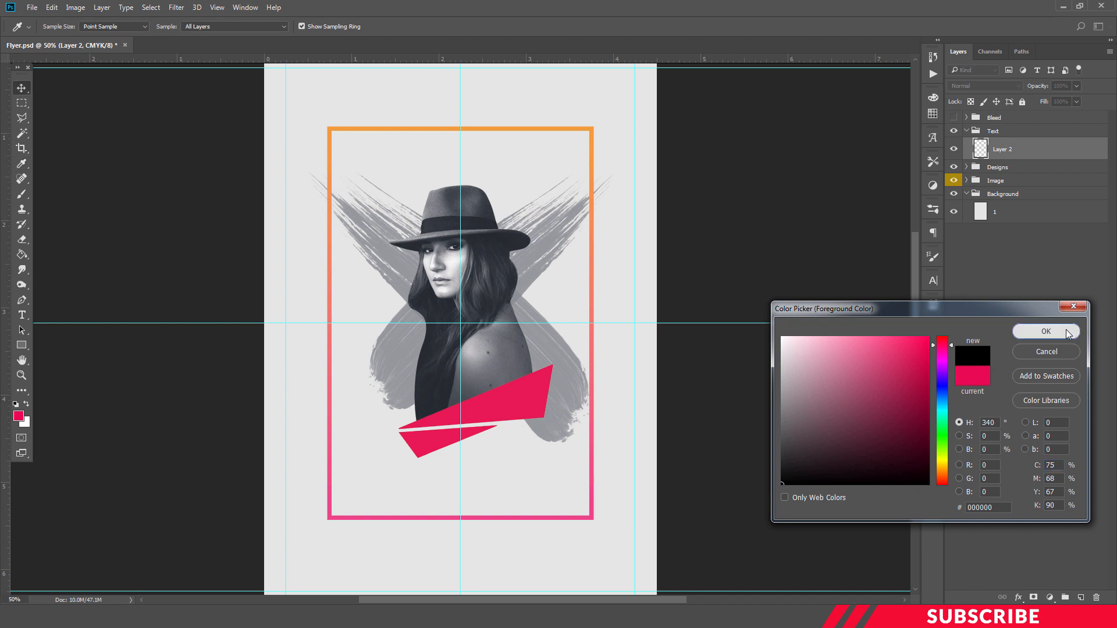
key(v)
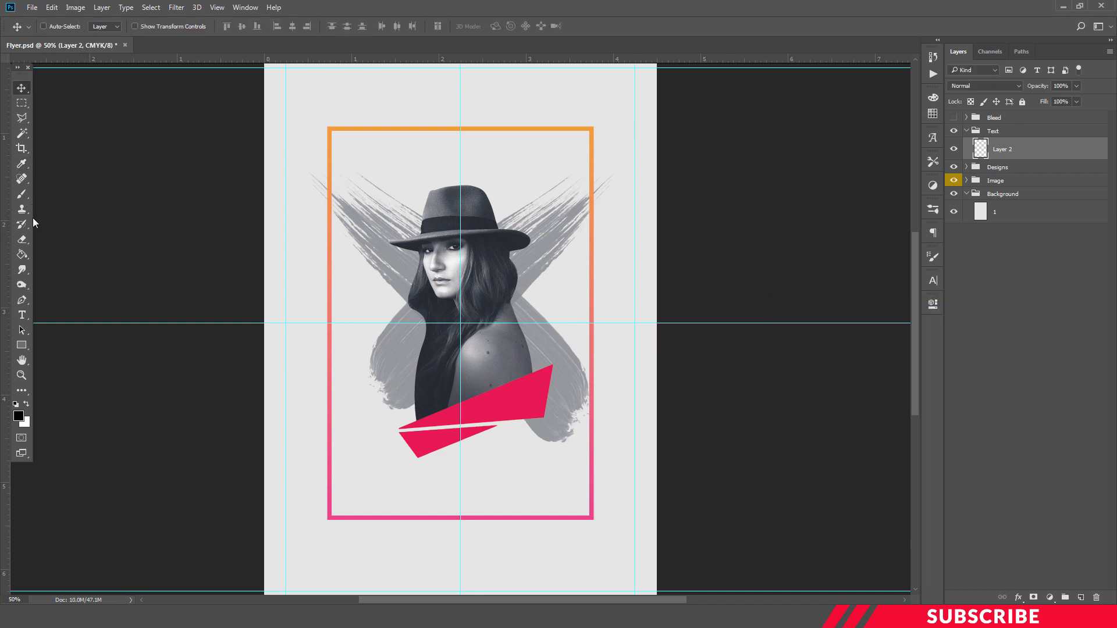
- Add the letter P in centered Lato Heavy, 61 pt, and move it to the frame's upper-left area
key(t)
click(22, 317)
click(83, 315)
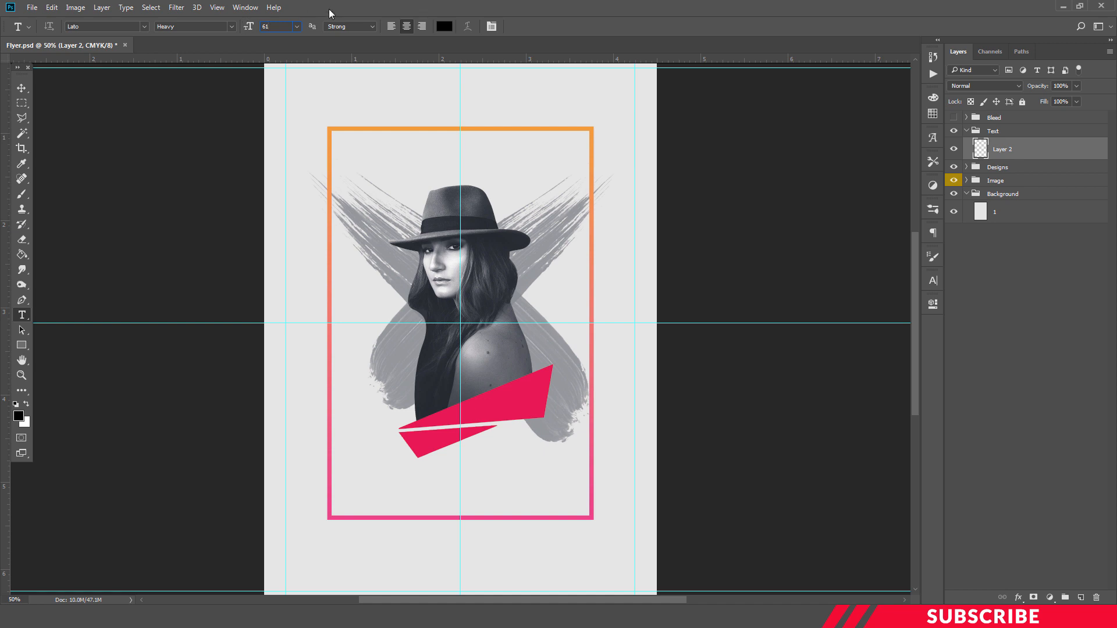
click(417, 175)
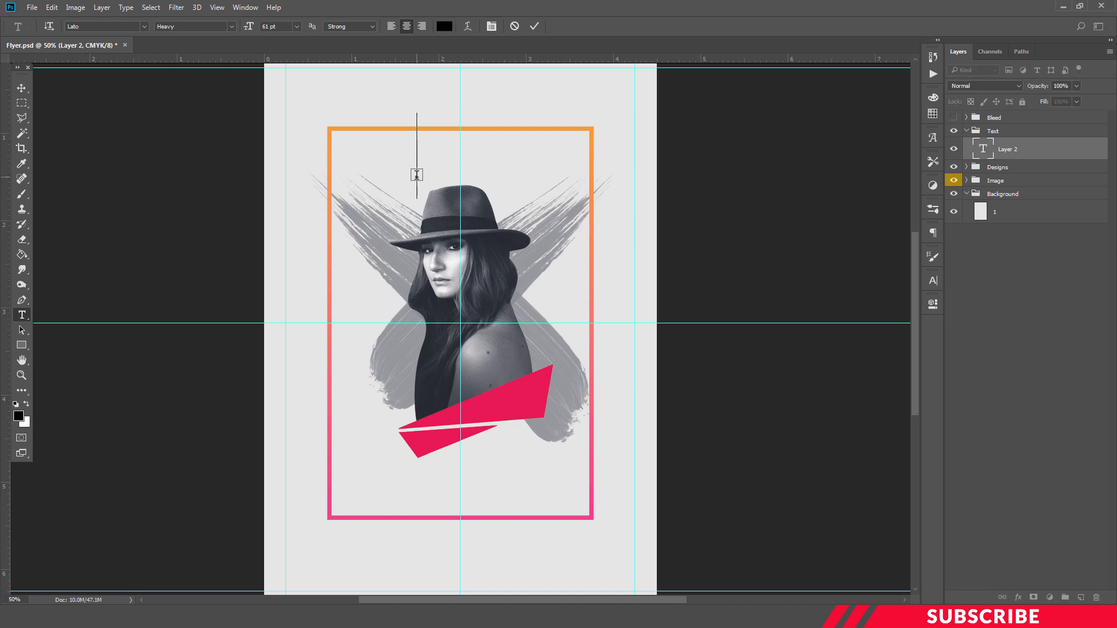
text(P)
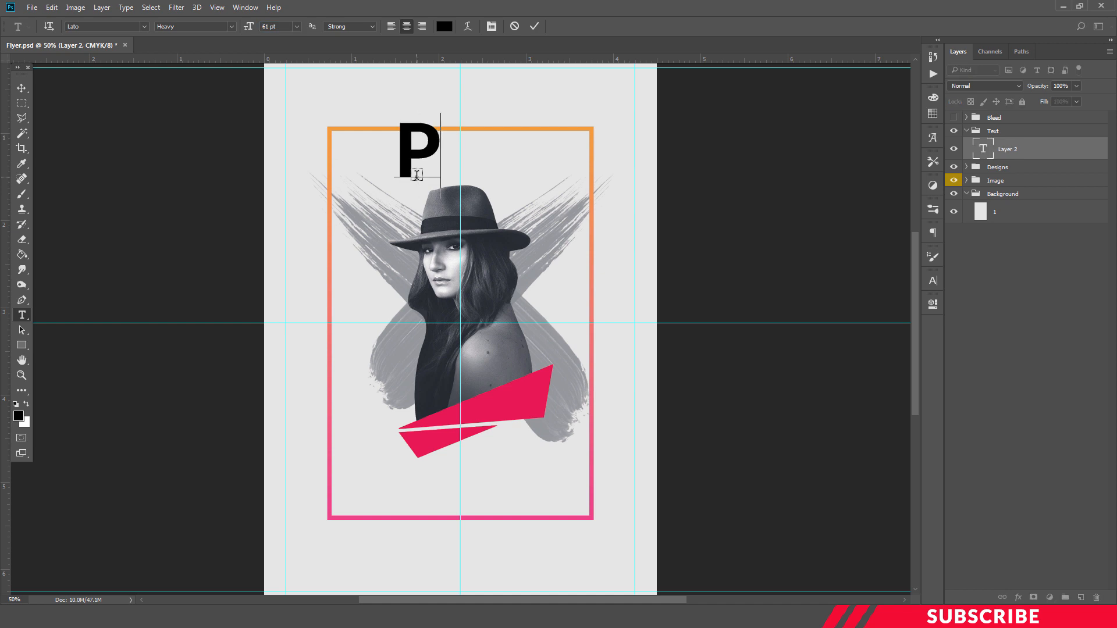
key(ctrl+Return)
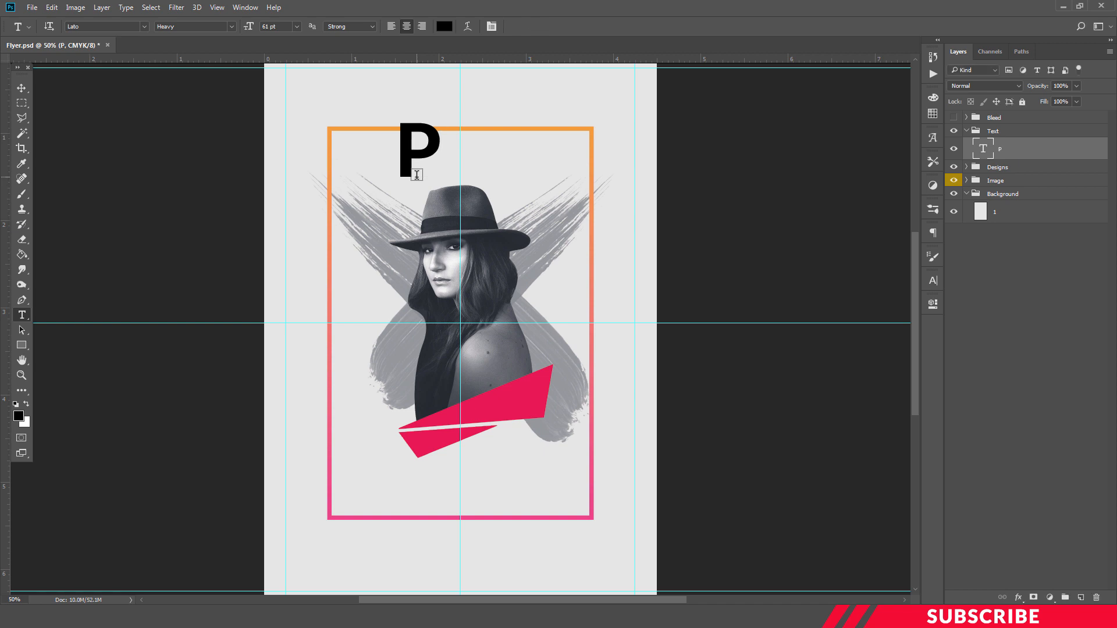
key(v)
drag(424, 167, 393, 159)
key(ctrl)
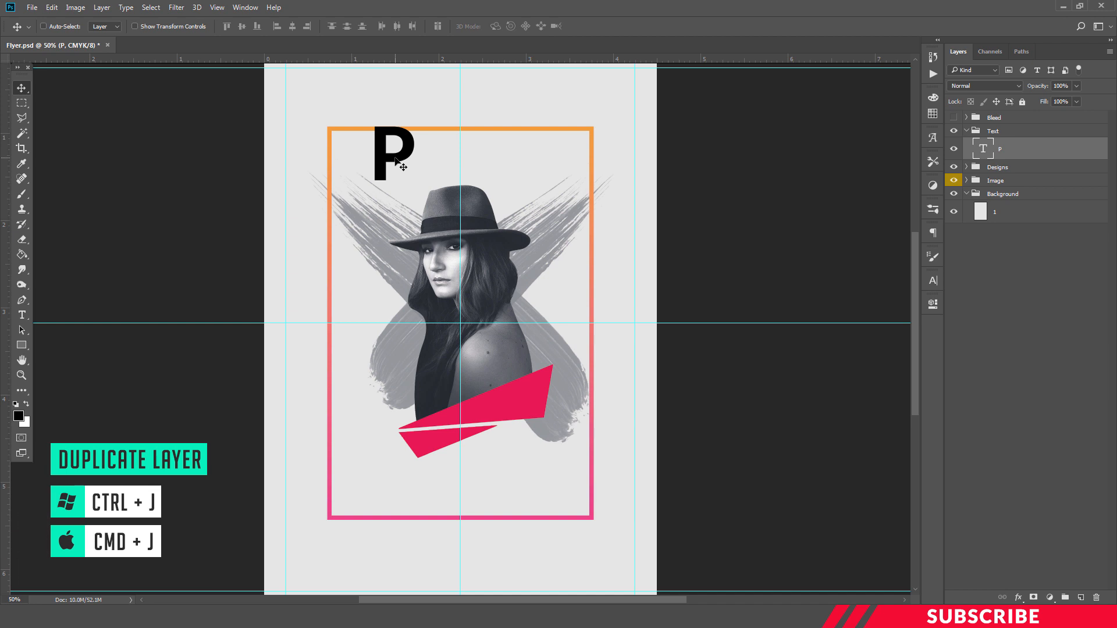
- Duplicate the letter P, change the copy to A, and place it to the right of the hat
key(ctrl+j)
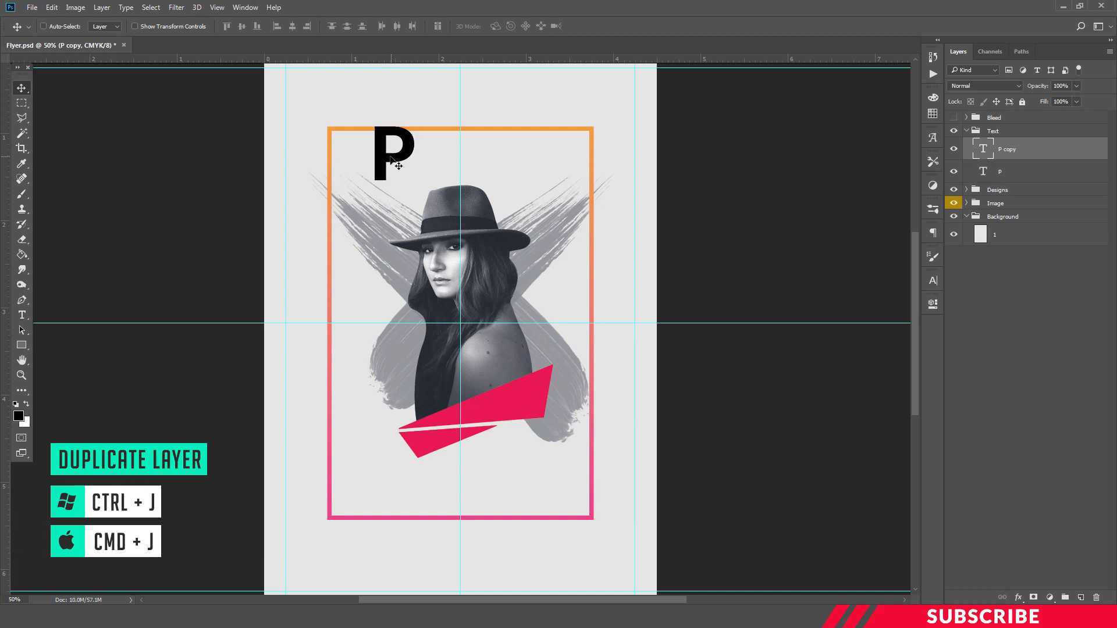
drag(396, 159, 577, 201)
key(t)
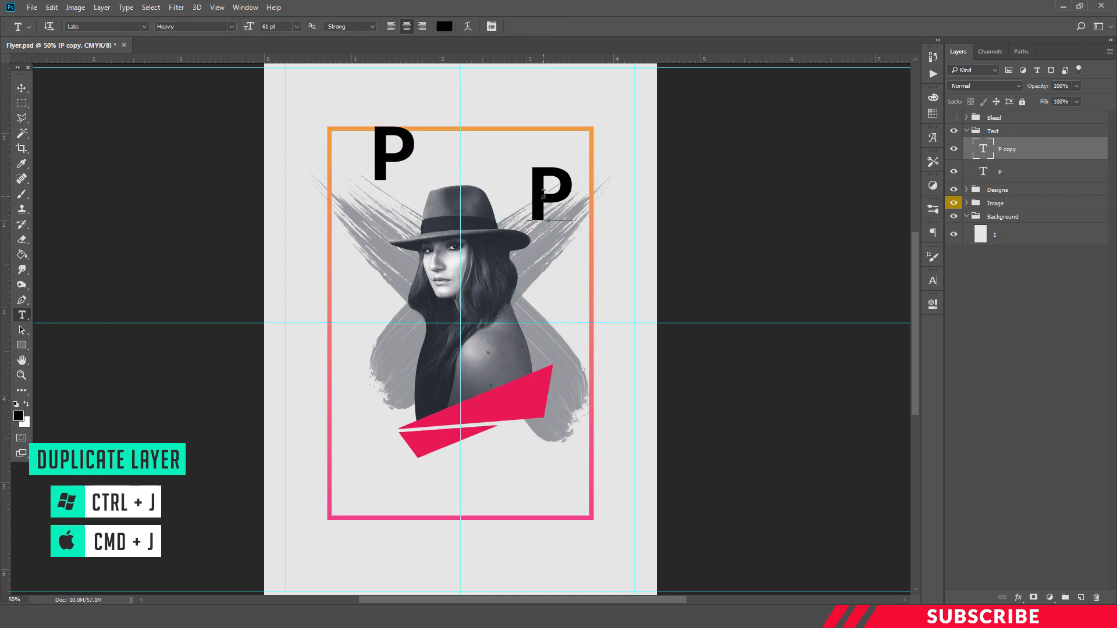
click(544, 195)
key(ctrl+a)
text(A)
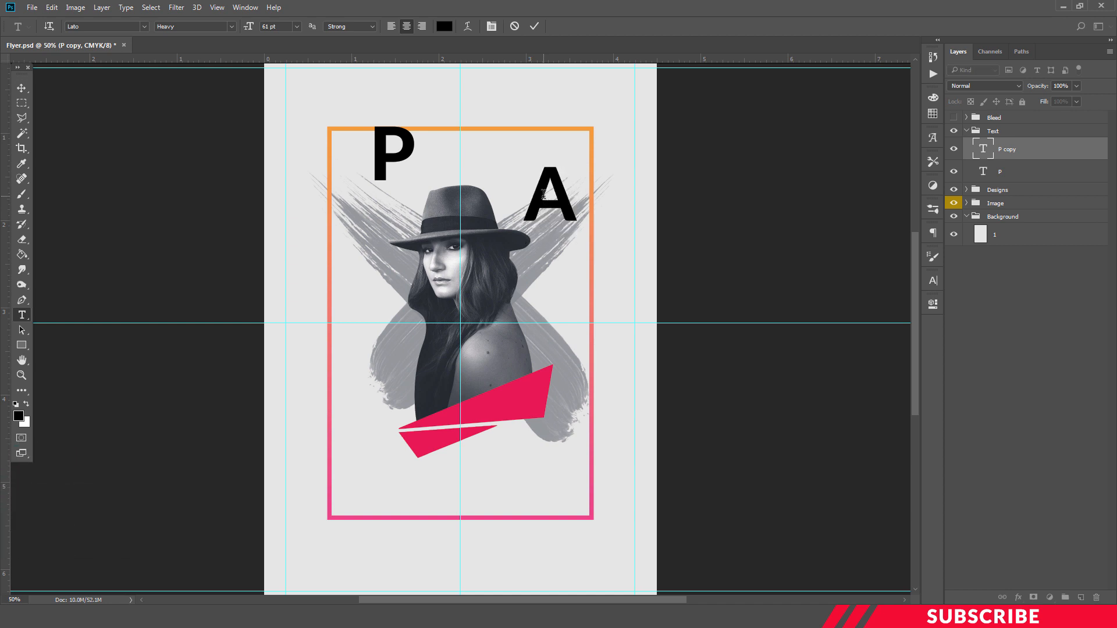
key(ctrl+Return)
key(v)
drag(543, 195, 554, 208)
- Move the letter P right so that it overlaps the frame's top edge just above the hat's left side
key(alt+bracketleft)
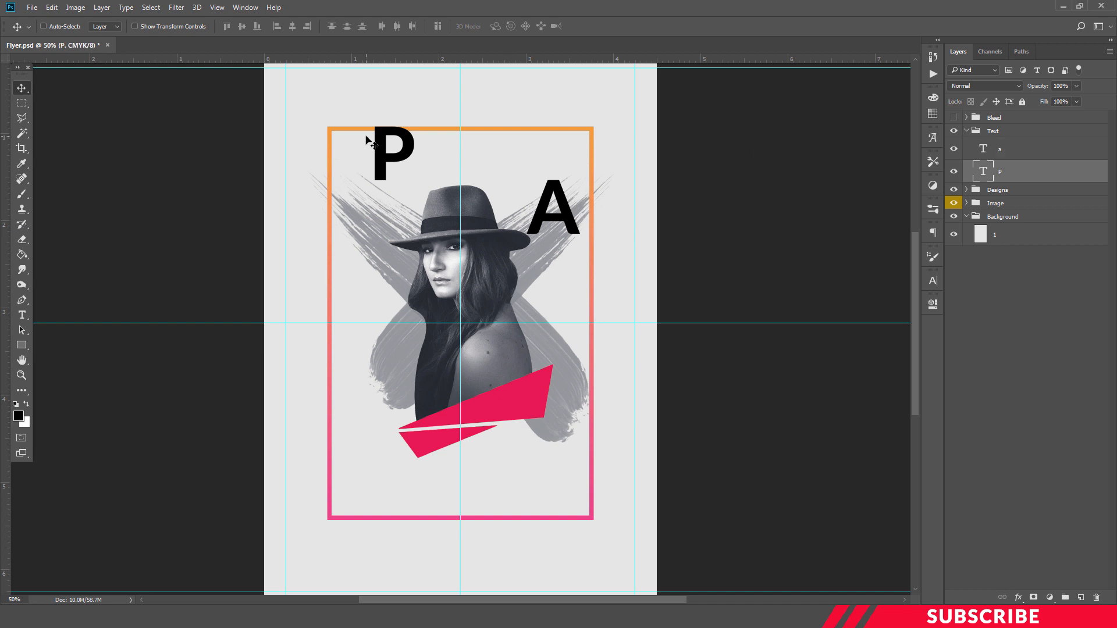
drag(403, 154, 423, 147)
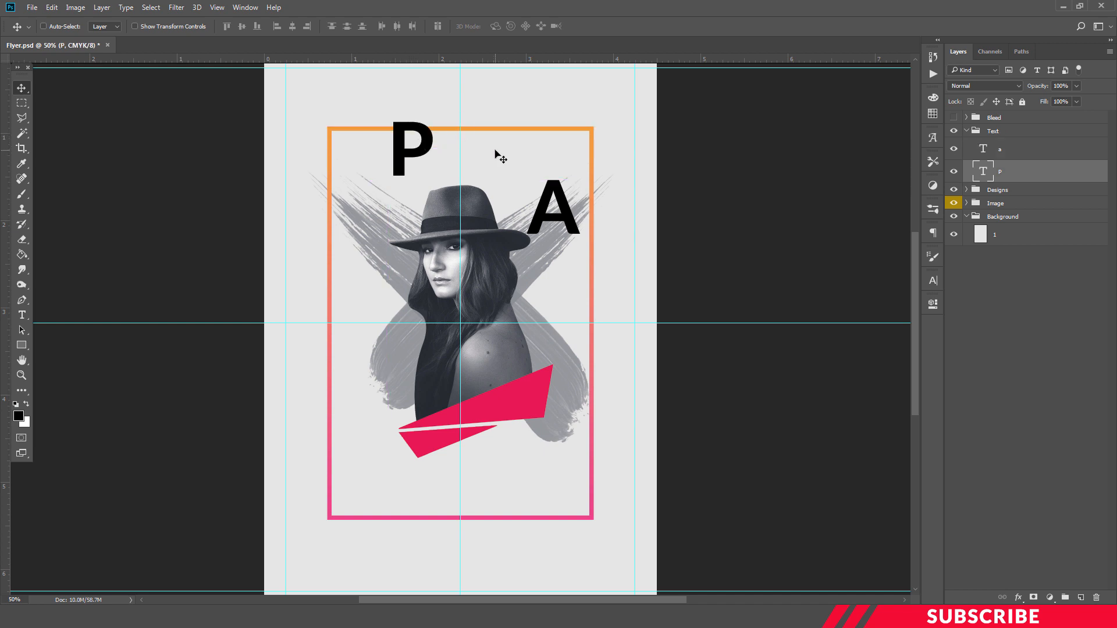
key(Right)
key(Right)
key(Right)
key(Right)
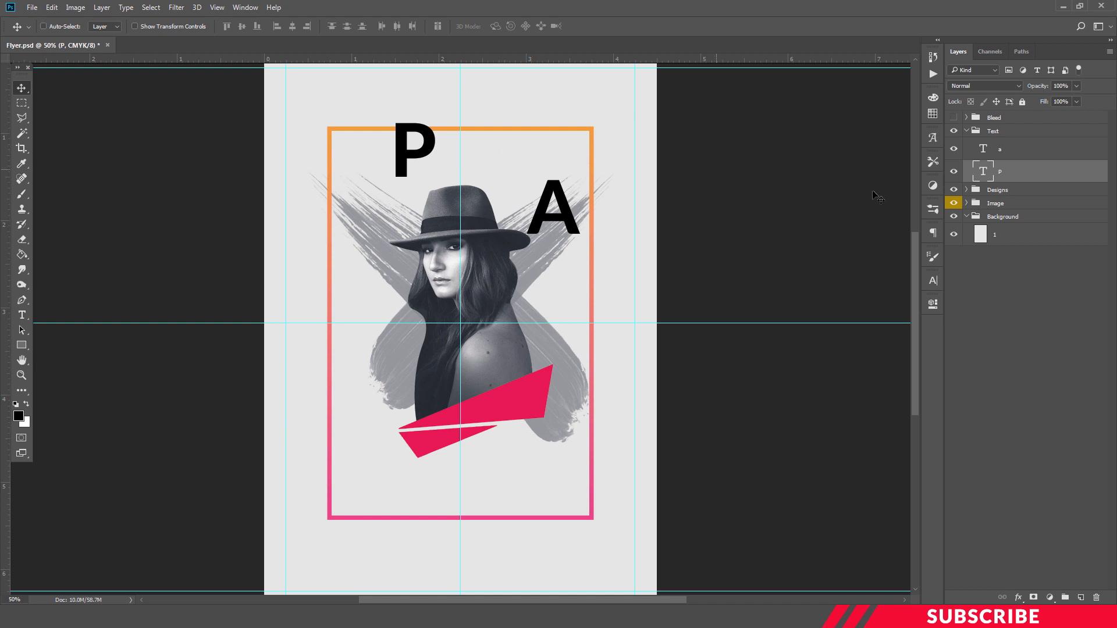
- Duplicate the letter A, change the copy to R, and place it left of the woman's face
click(1019, 151)
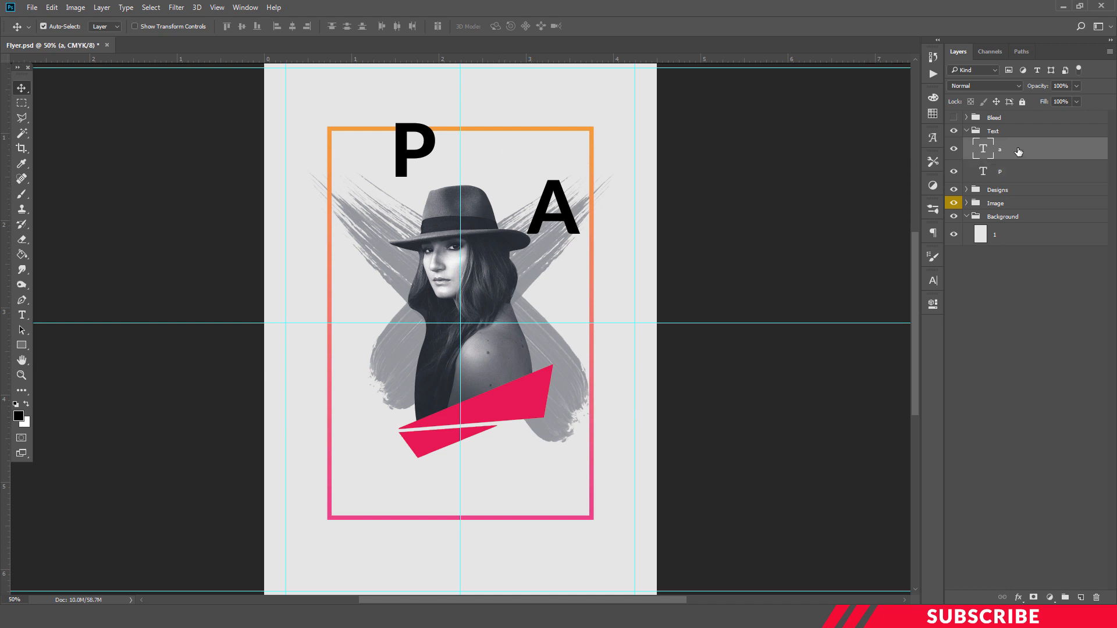
key(ctrl+j)
drag(540, 210, 357, 297)
key(t)
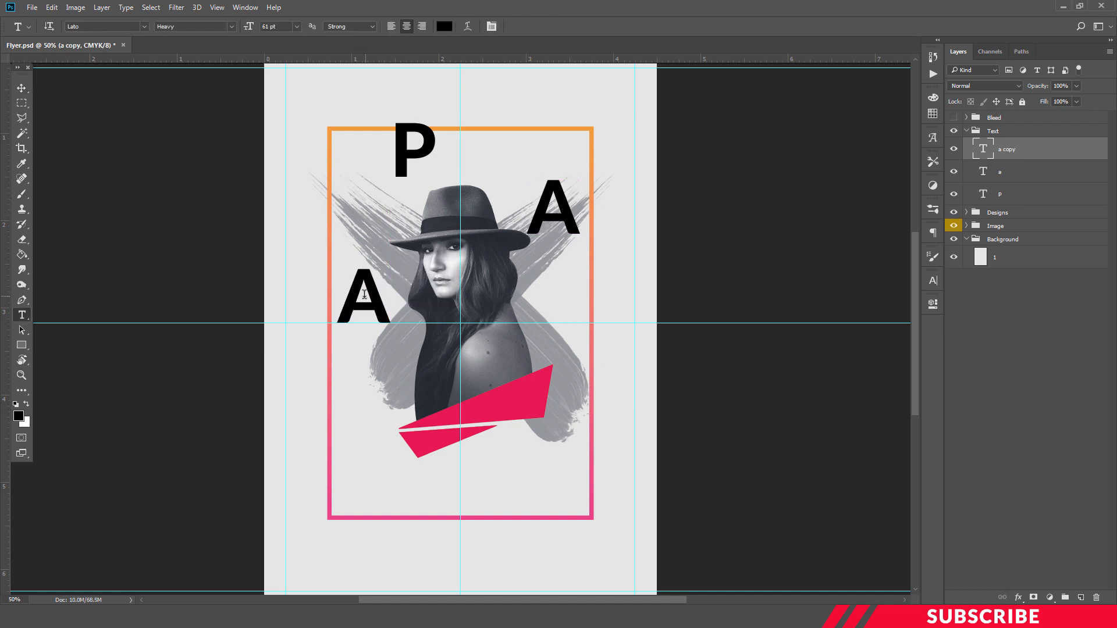
click(364, 295)
key(ctrl+a)
text(R)
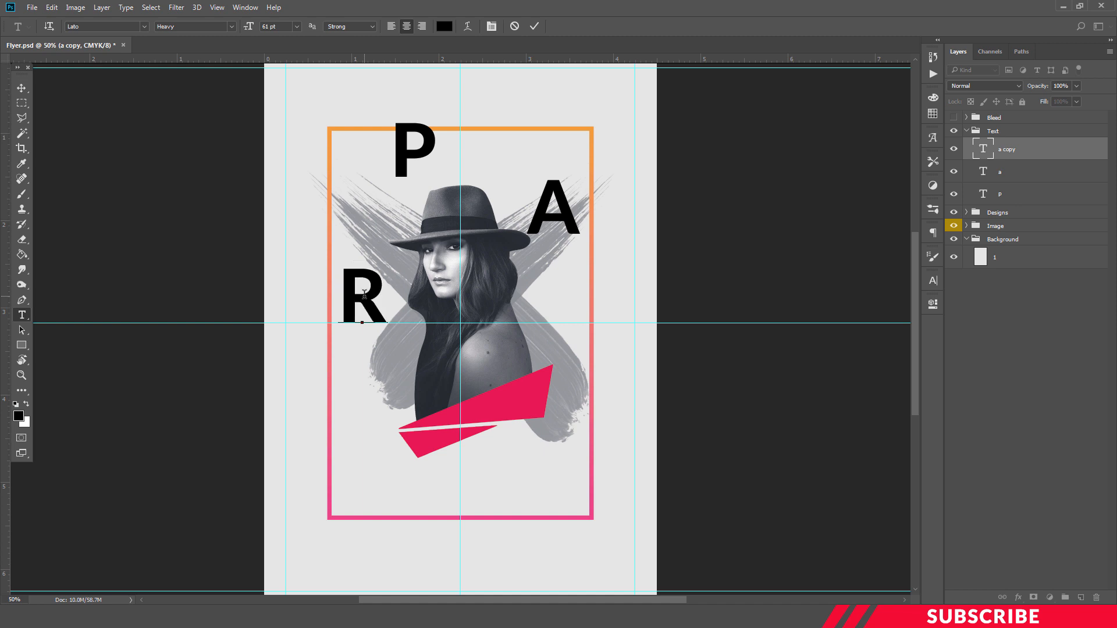
key(ctrl+Return)
key(v)
- Copy the letter R to the right of the woman's hair, below the A, and change the copy to T
drag(365, 298, 532, 308)
key(t)
click(536, 294)
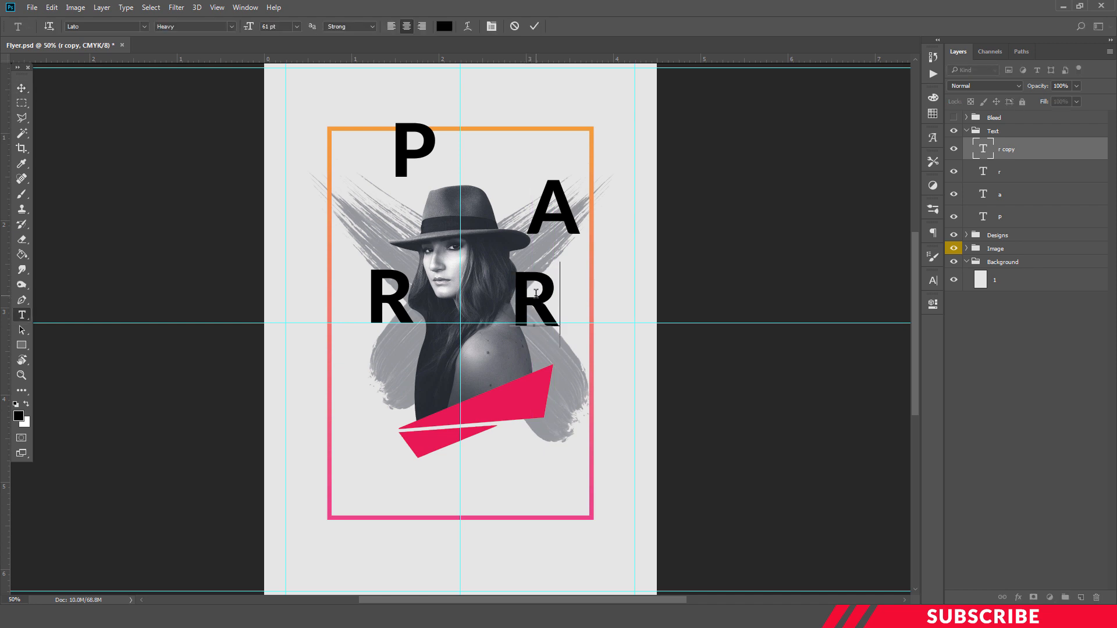
key(ctrl+a)
text(T)
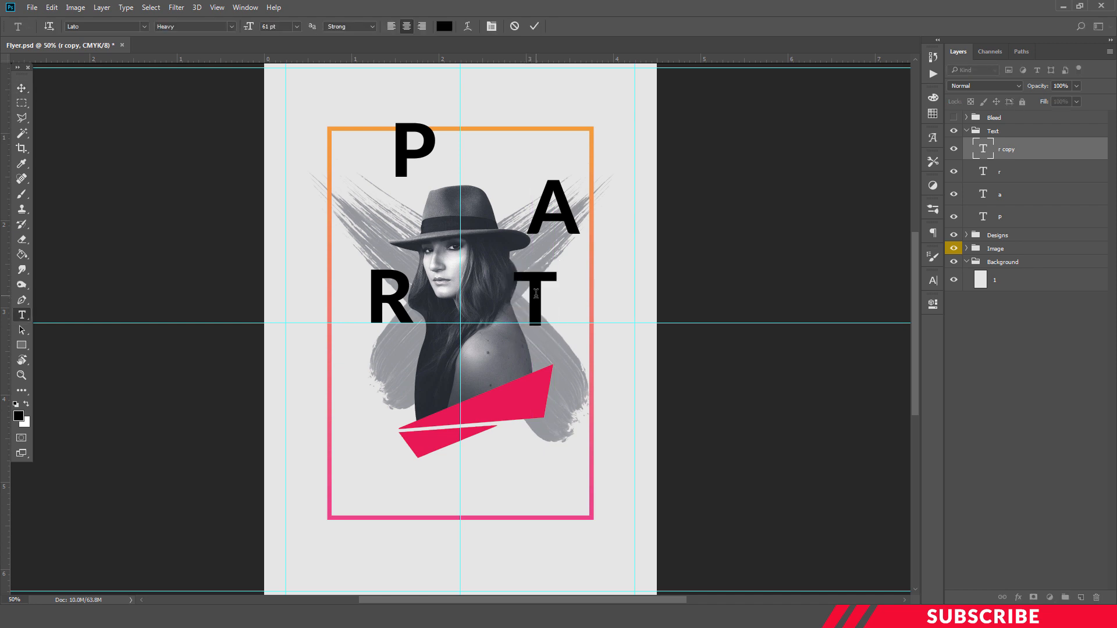
key(ctrl+Return)
key(v)
- Copy the letter T to the lower left, change the copy to Y, and place it over the left end of the pink shapes
drag(532, 284, 367, 382)
key(ctrl)
key(t)
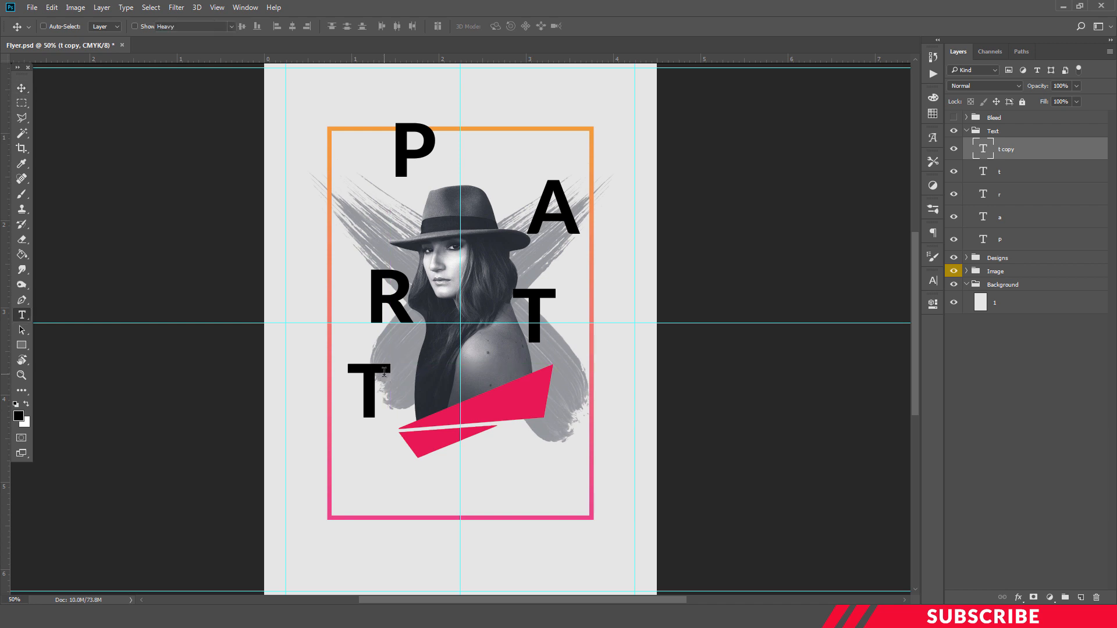
click(384, 372)
key(ctrl+a)
text(UY)
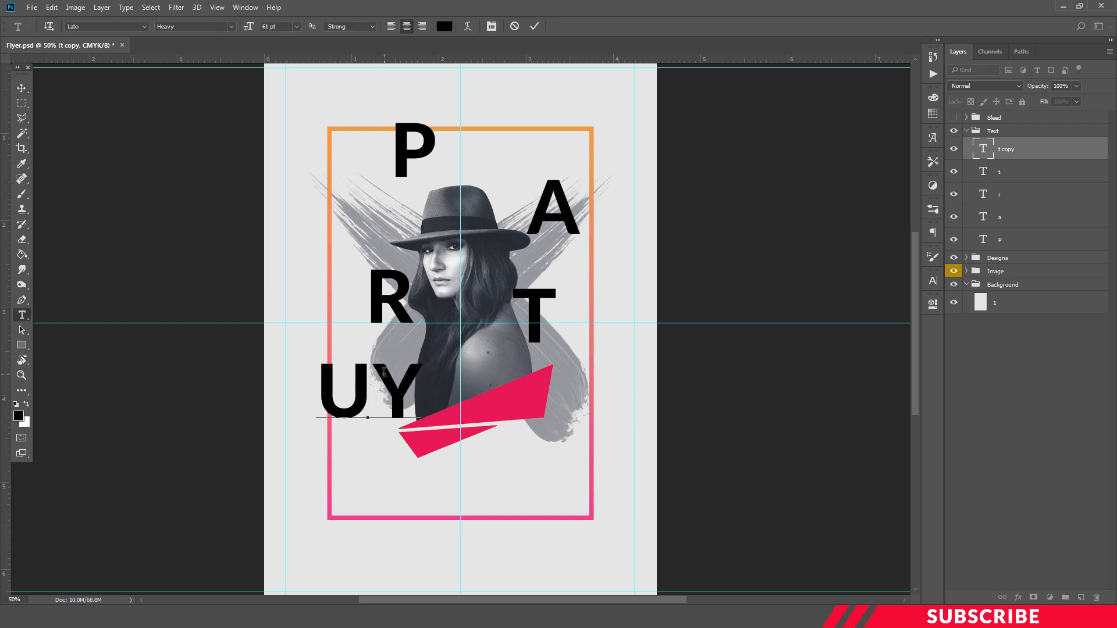
key(Left)
key(BackSpace)
key(ctrl+Return)
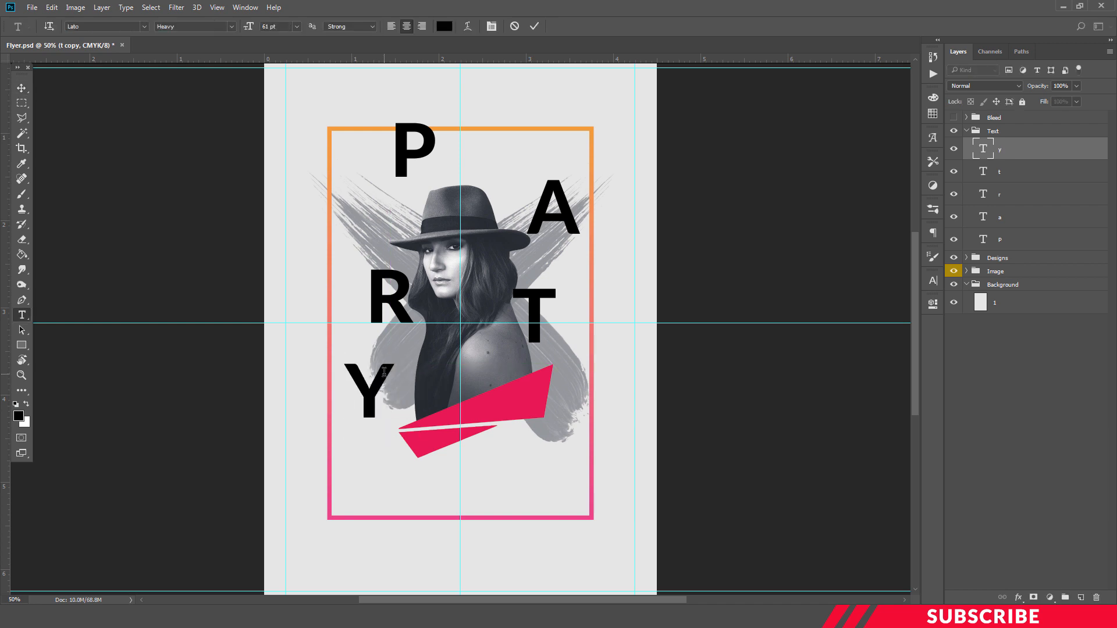
key(v)
drag(372, 383, 399, 409)
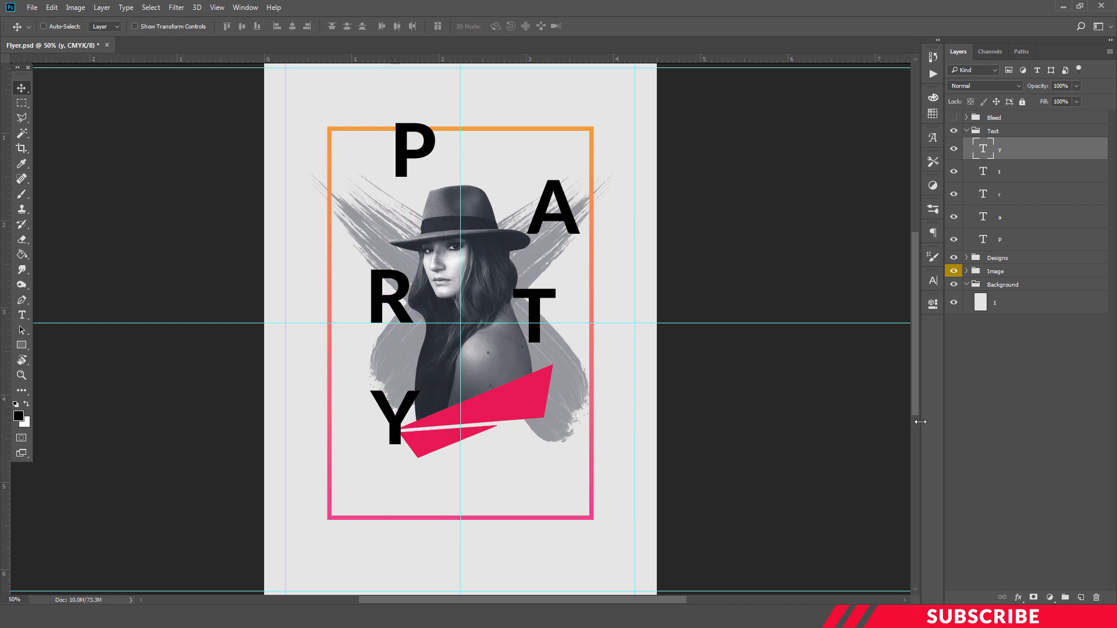
- Add a 17 pt text layer reading DJ JAZZY-X below the pink shapes, inside the frame
key(ctrl+minus)
key(ctrl+plus)
click(1082, 598)
key(t)
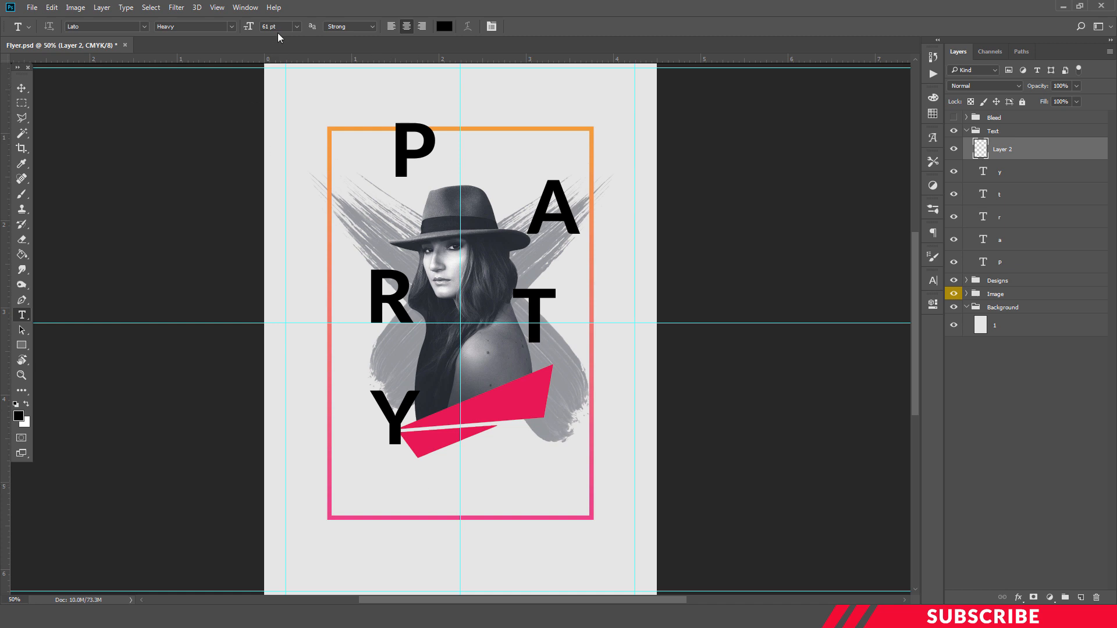
drag(281, 28, 257, 24)
text(17)
click(420, 491)
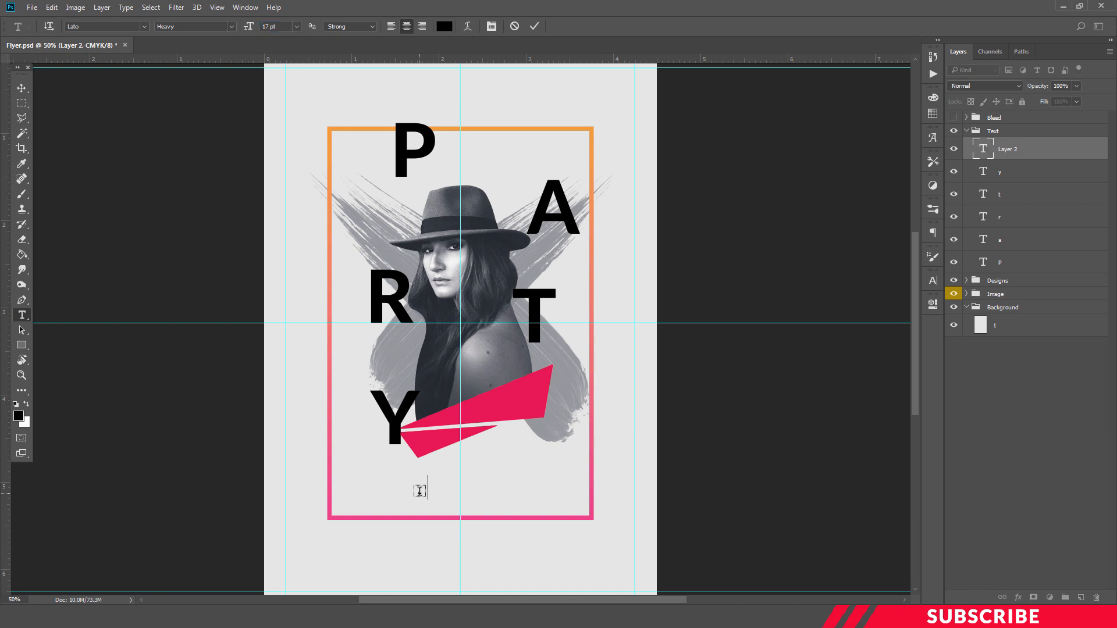
text(DJ JAZ)
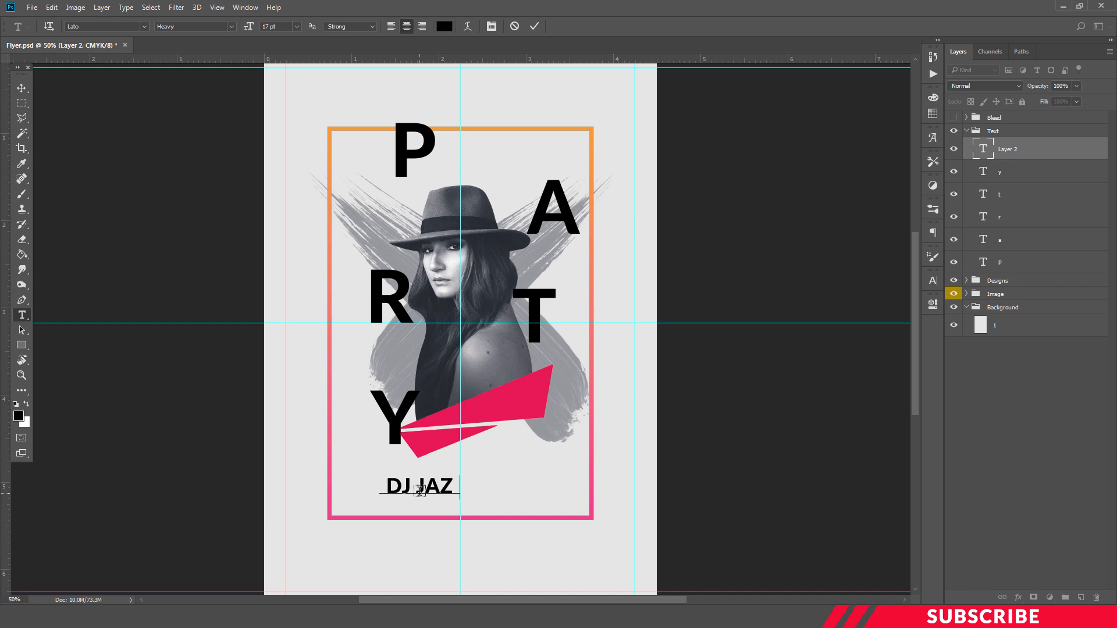
text(ZY-X)
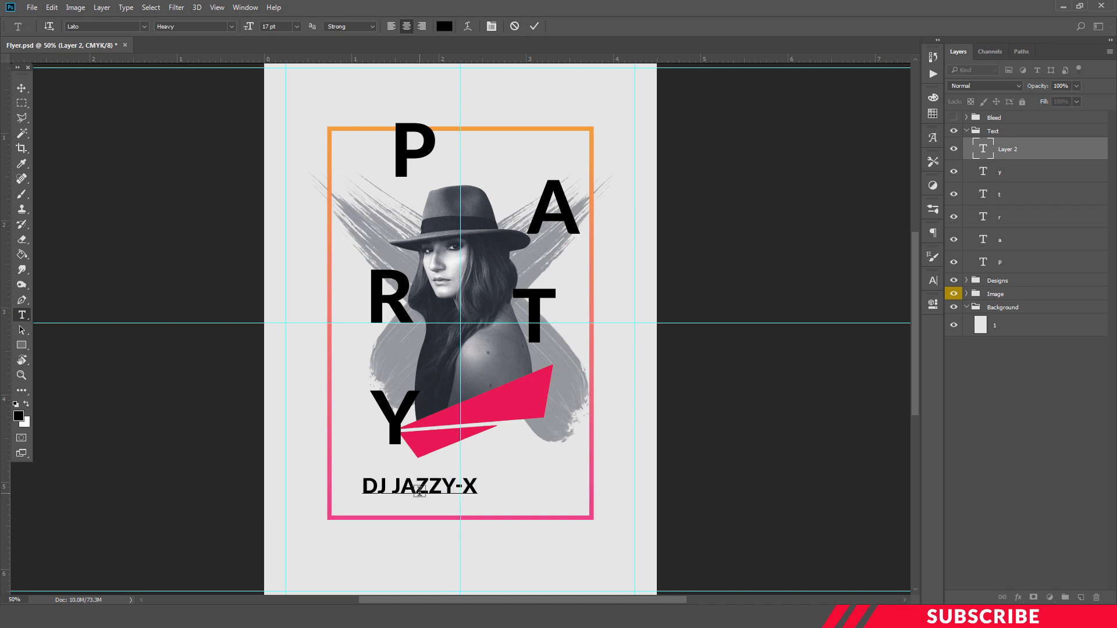
key(ctrl+Return)
key(v)
- Center the DJ JAZZY-X text horizontally on the vertical center guide and nudge it slightly upward
drag(449, 501, 489, 500)
key(ctrl)
key(ctrl+t)
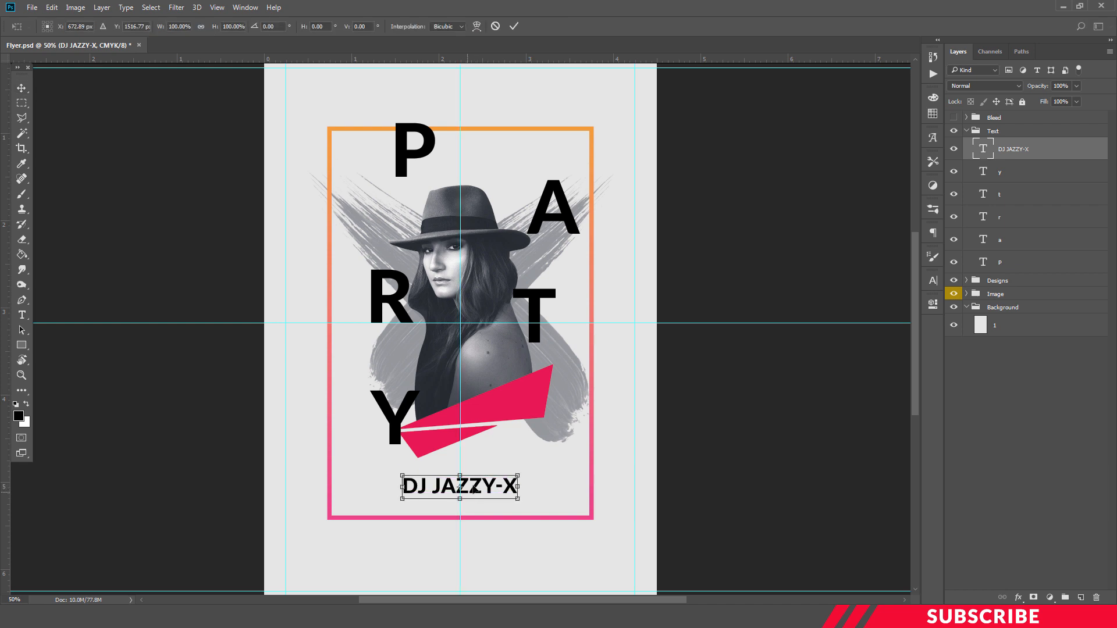
key(Right)
key(Right)
key(Up)
key(Up)
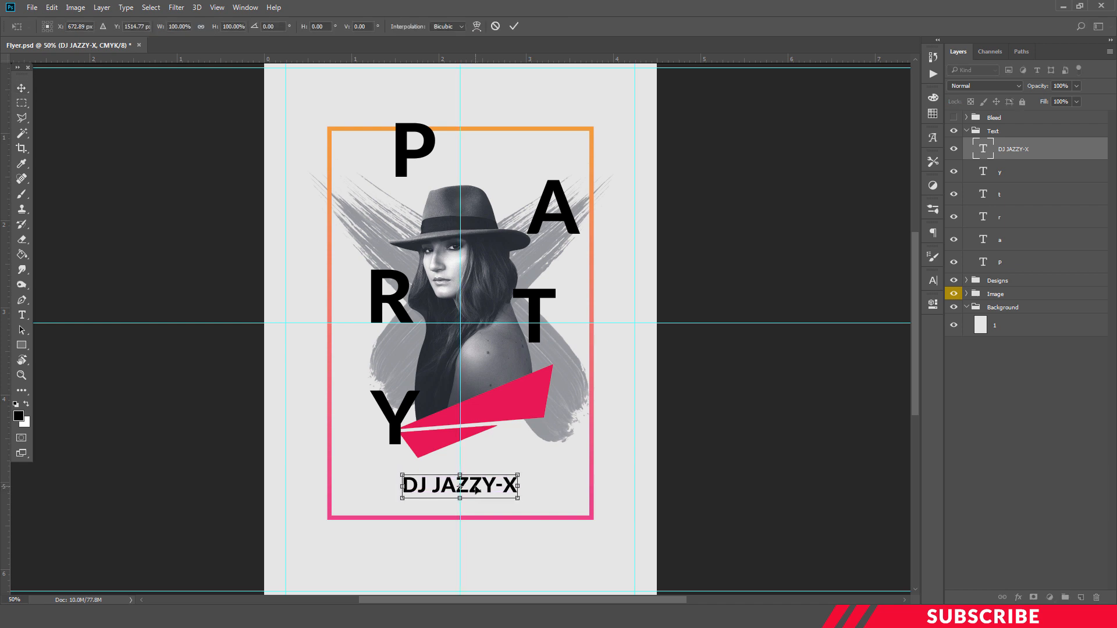
key(Return)
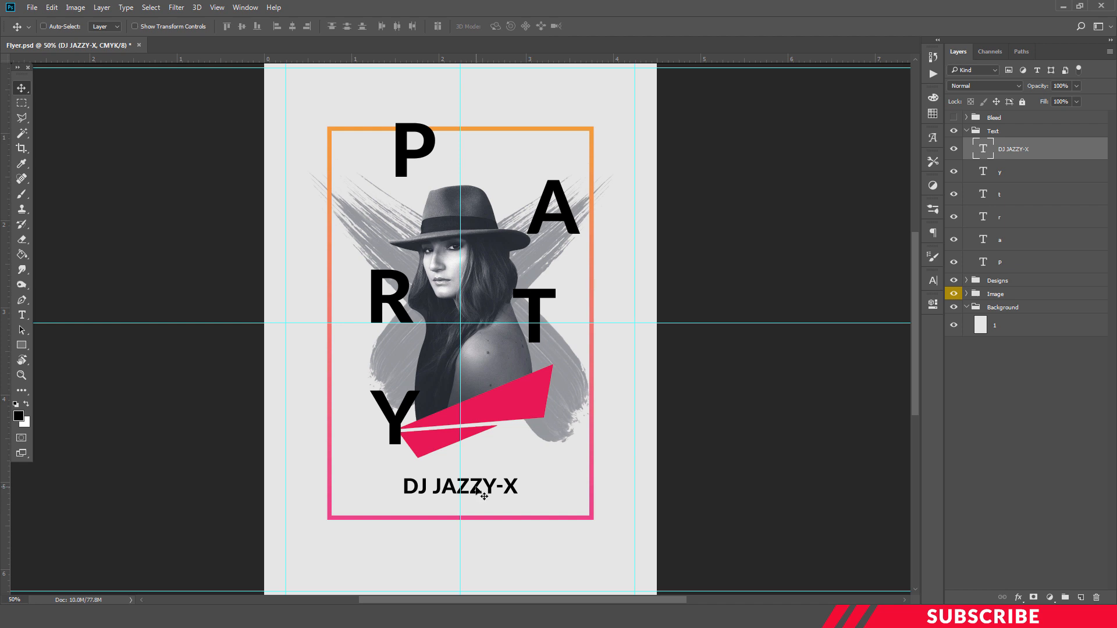
- Add the text yoursite.com below the frame's lower-right corner
drag(478, 492, 379, 107)
key(t)
click(509, 558)
key(ctrl+a)
text(yoursite.com)
key(ctrl+Return)
- Add the text Crazy -x with presents beneath it above the frame's upper-left corner
key(t)
click(398, 94)
key(ctrl+a)
text(Crazy -xpresents)
- Add the date as duplicated text layers above the frame's upper-right corner, with 24 placed above DEC
drag(410, 92, 577, 112)
key(ctrl+j)
ctrl+click(365, 107)
key(ctrl+t)
key(ctrl+j)
text(dec)
key(ctrl+j)
text(24)
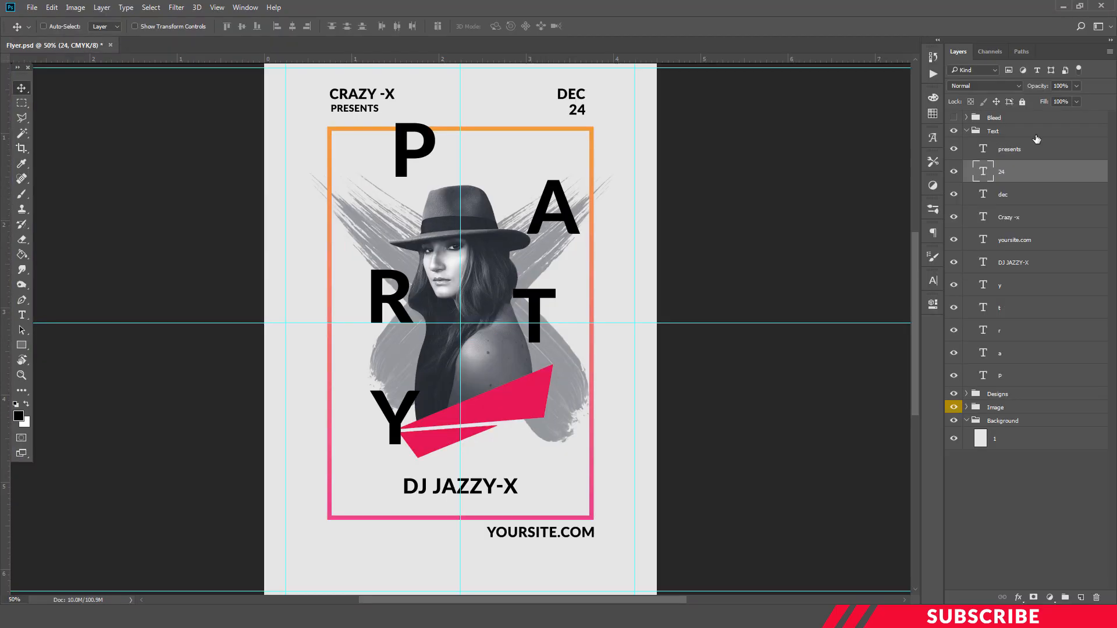
mouse_move(575, 112)
mouse_down()
mouse_move(551, 100)
mouse_move(585, 92)
mouse_up()
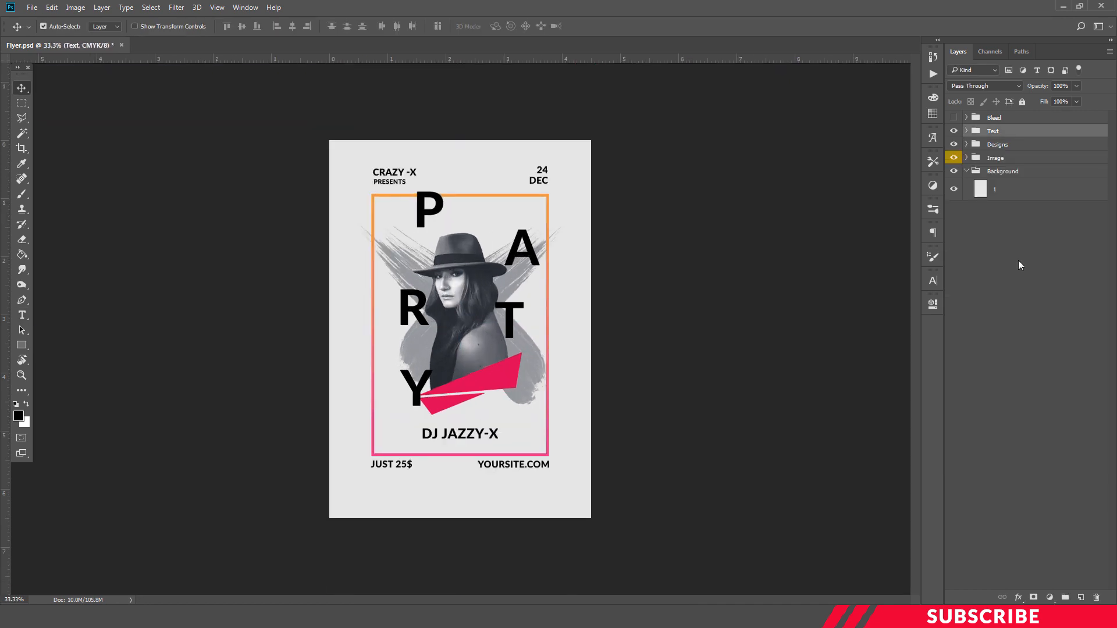
key(ctrl)
key(ctrl+minus)
key(ctrl+plus)
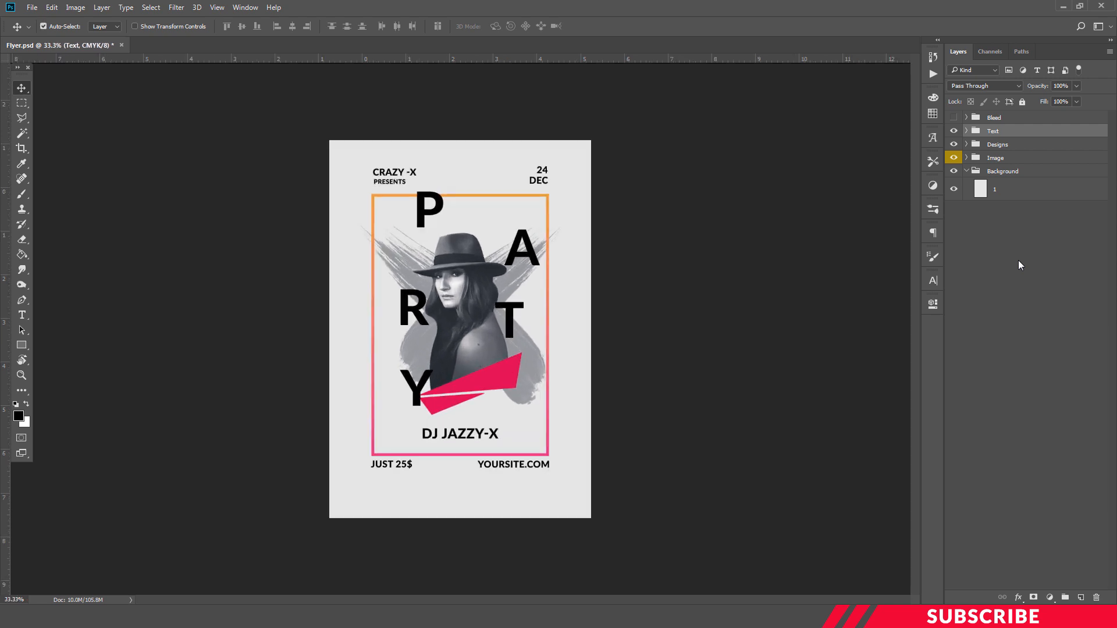